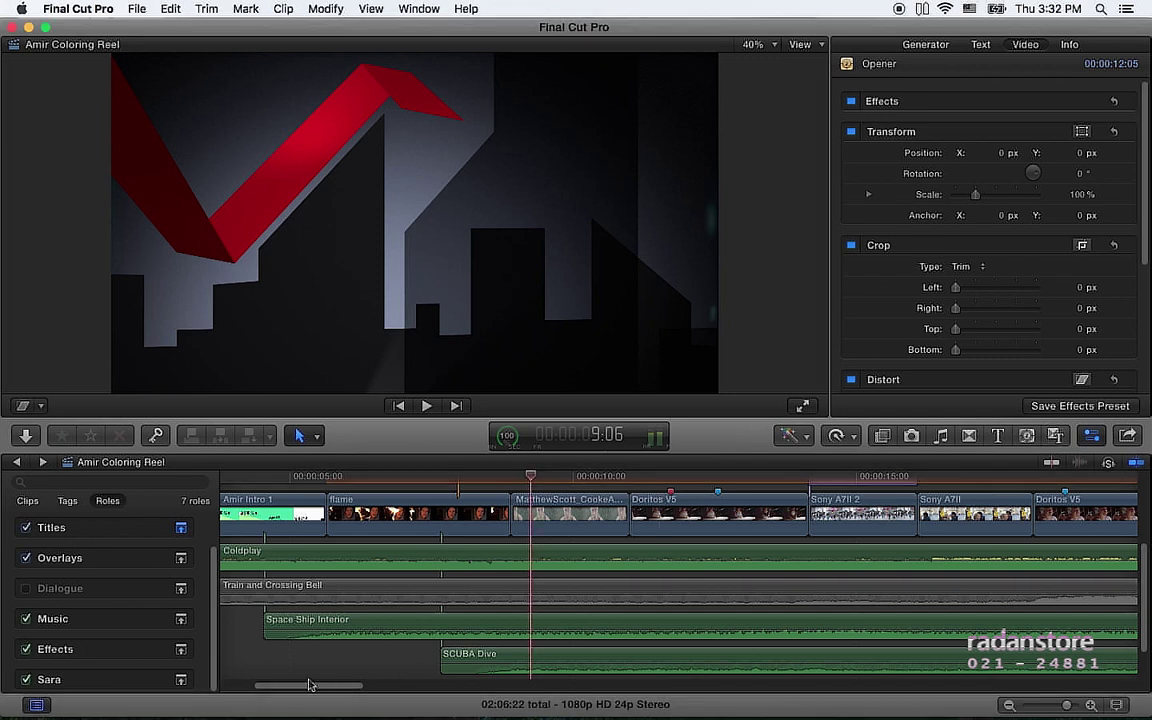
Tick the Dialogue role in the Timeline Index so the Train and Crossing Bell audio plays again
click(25, 590)
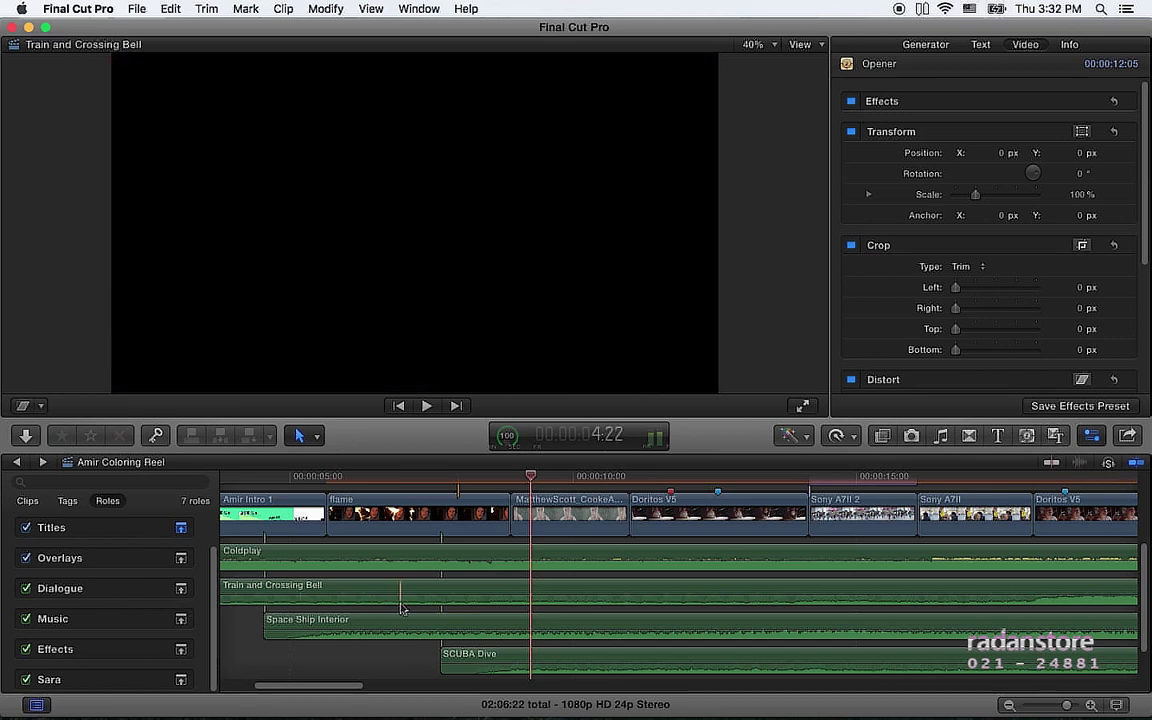
scroll(400, 608, up, 5)
scroll(400, 608, down, 2)
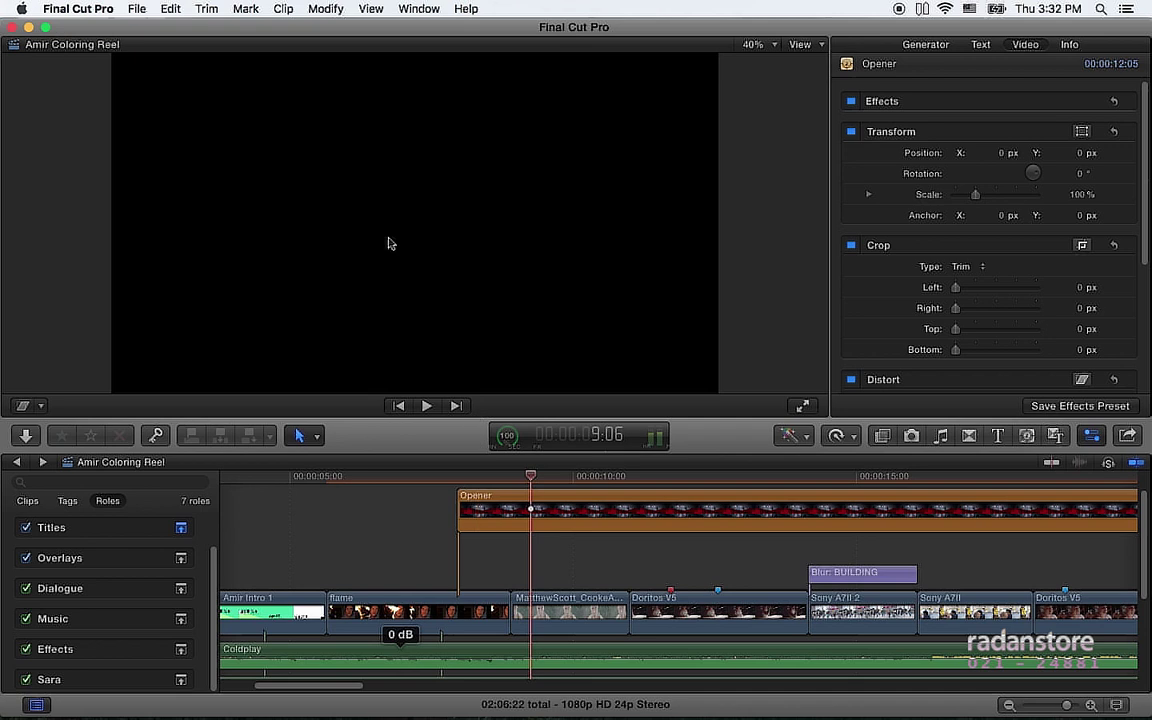
click(322, 8)
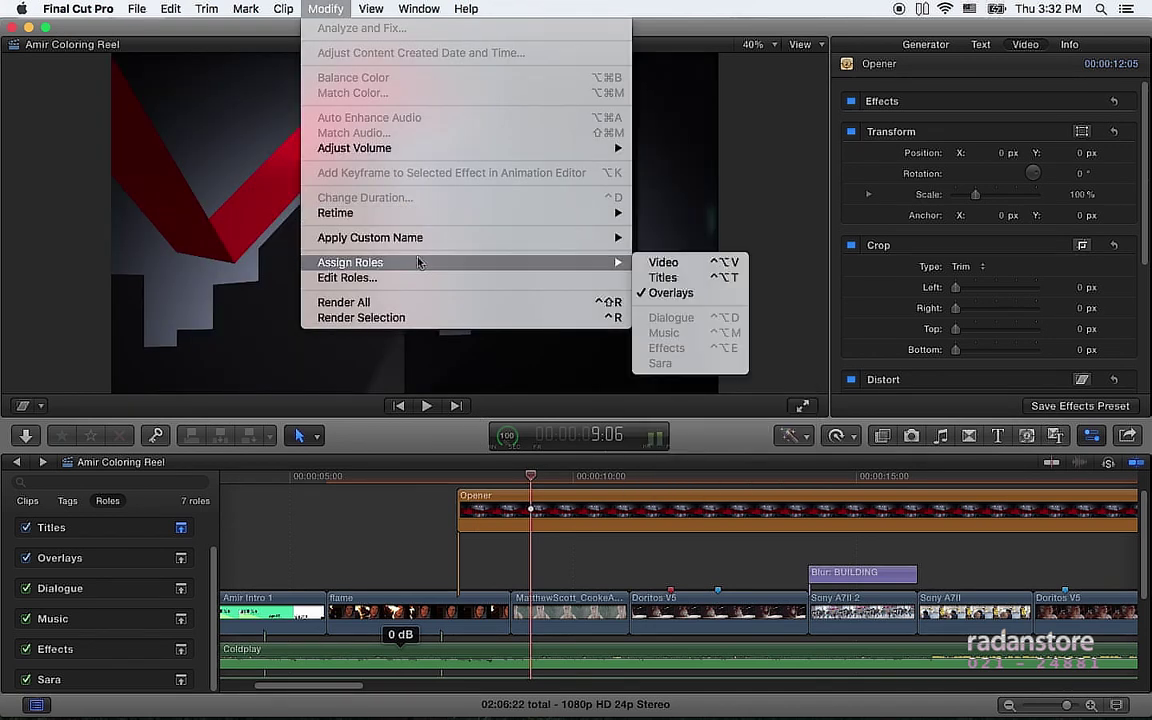
mouse_move(600, 262)
click(548, 485)
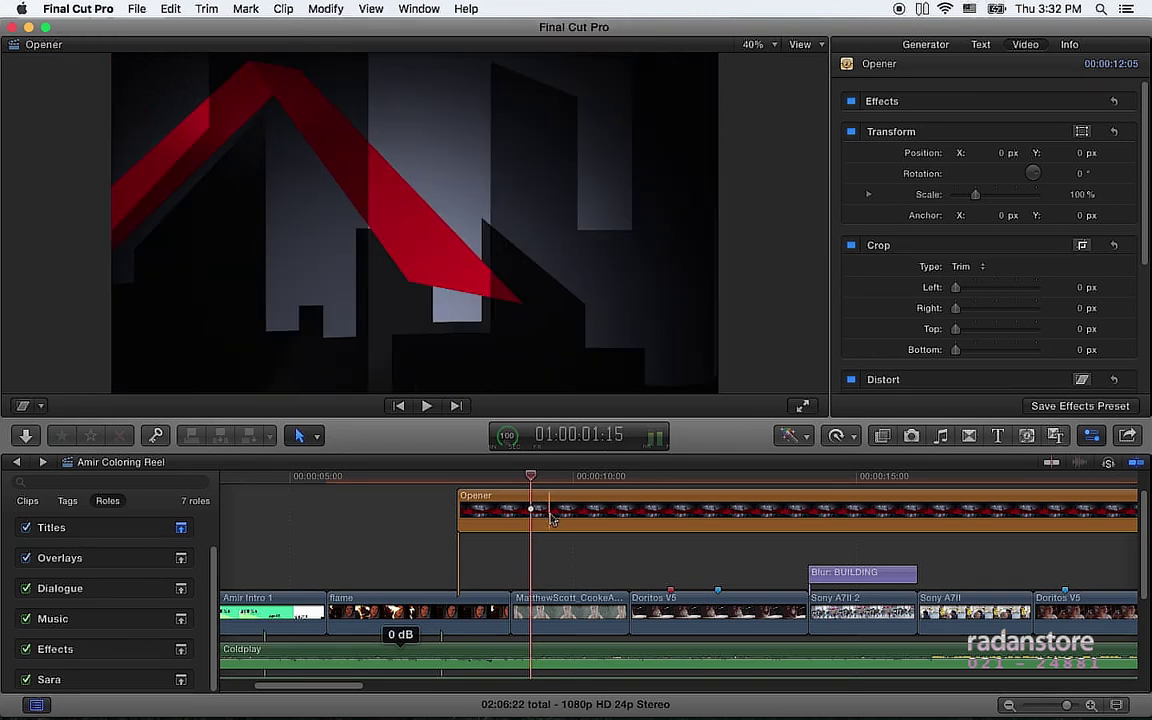
scroll(566, 605, down, 3)
Select the Train and Crossing Bell clip and verify Modify > Assign Roles shows Dialogue checked
click(568, 625)
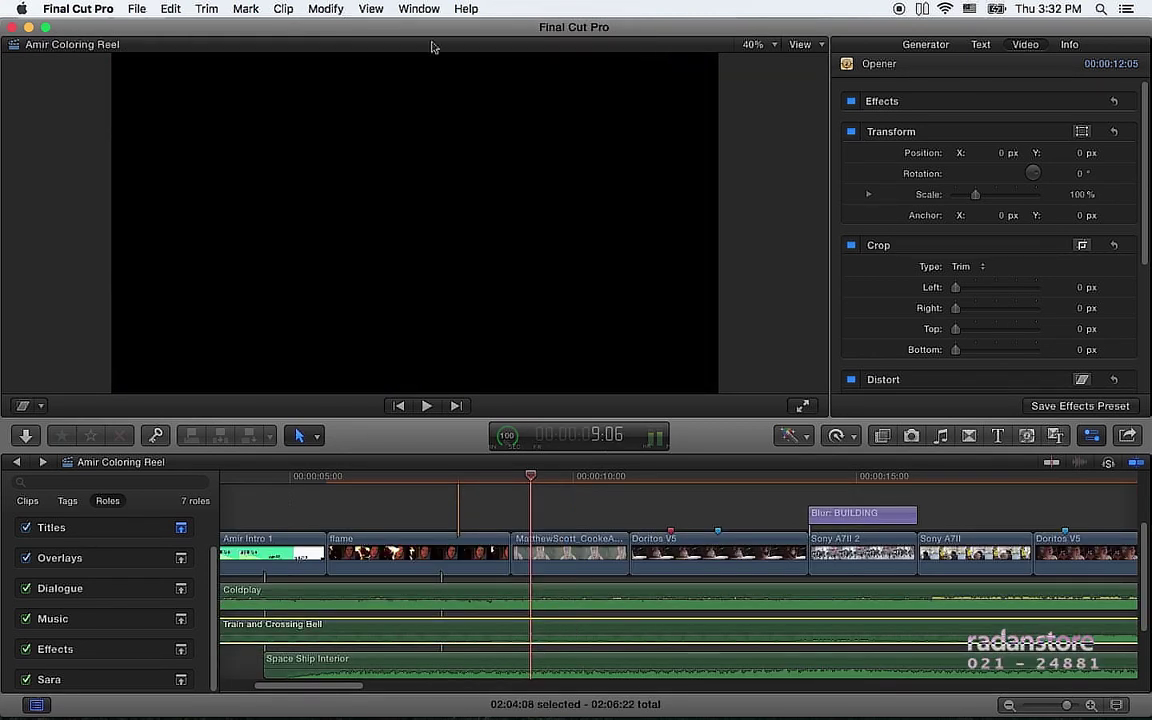
click(326, 8)
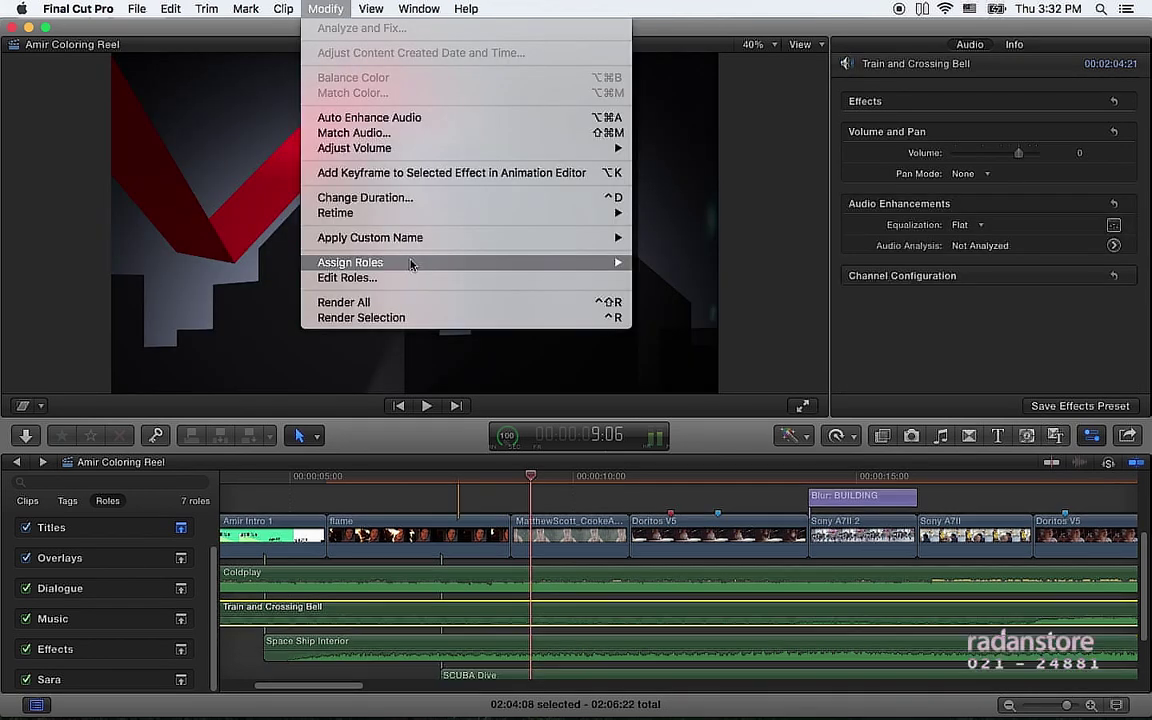
mouse_move(600, 262)
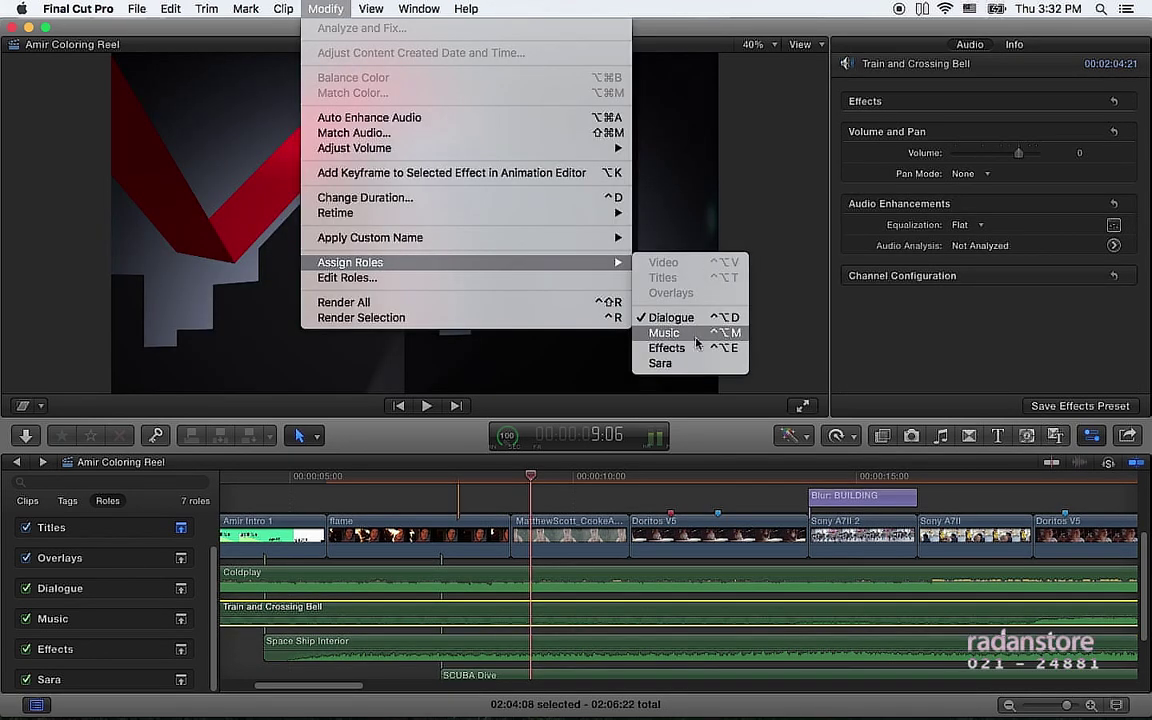
click(525, 481)
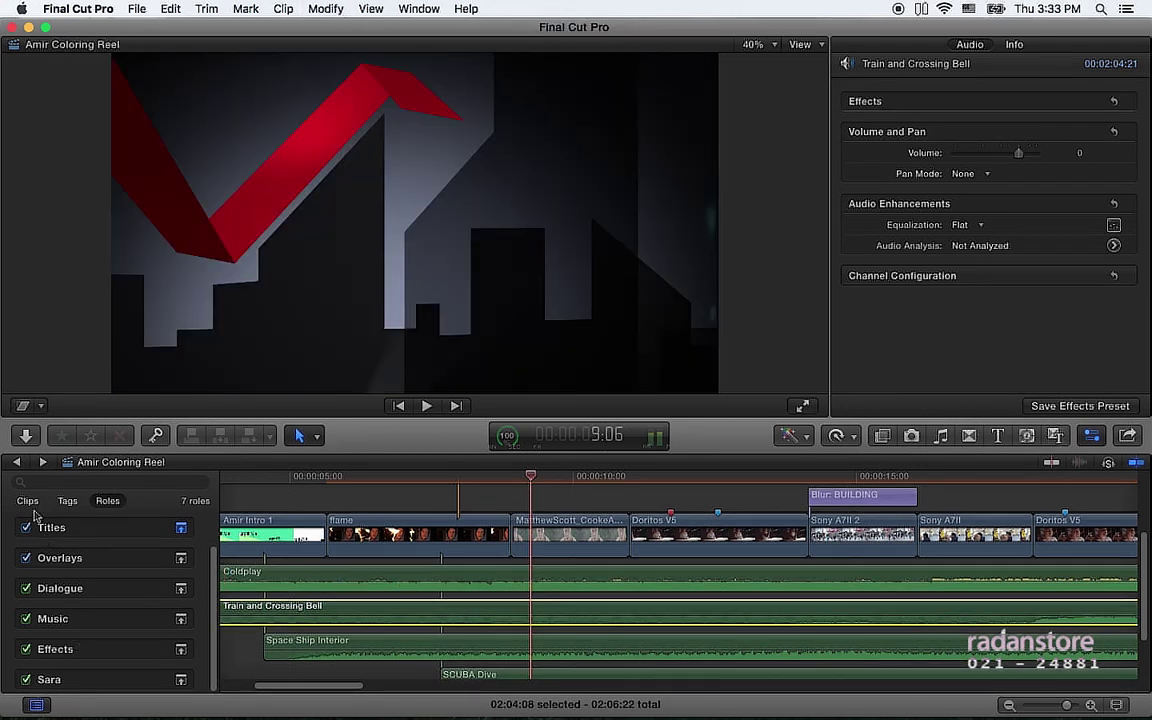
Filter the index's clip list to video, search 'be', and jump to the before after clip
click(28, 501)
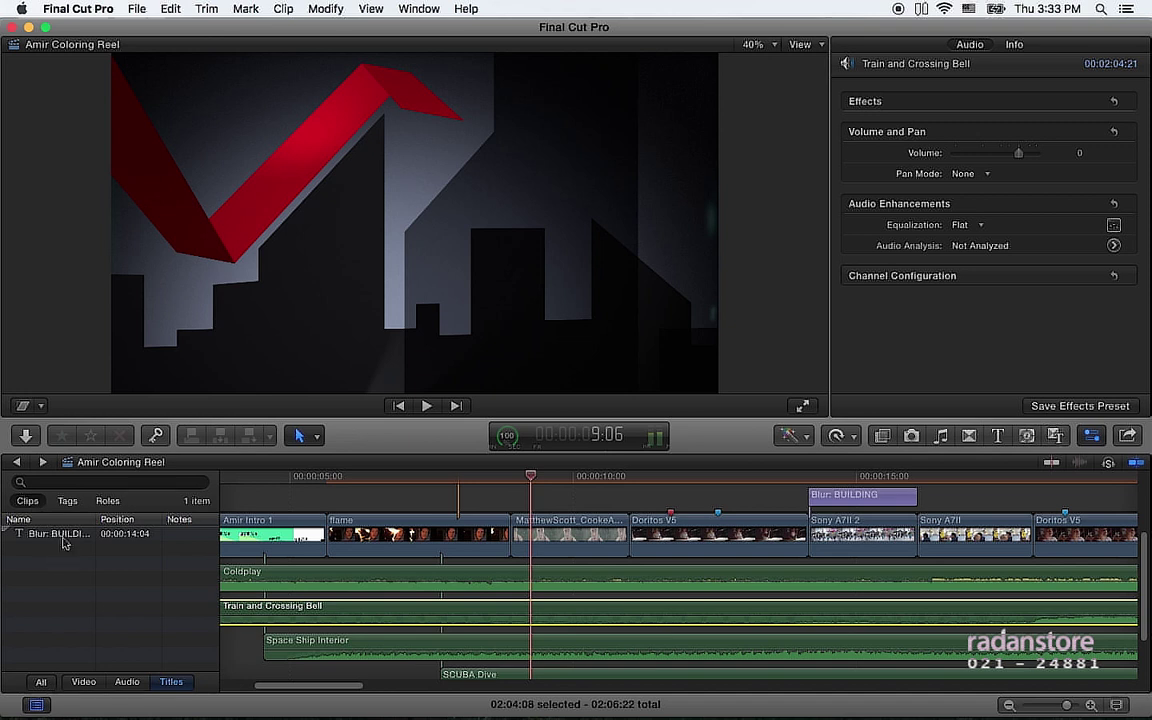
click(83, 681)
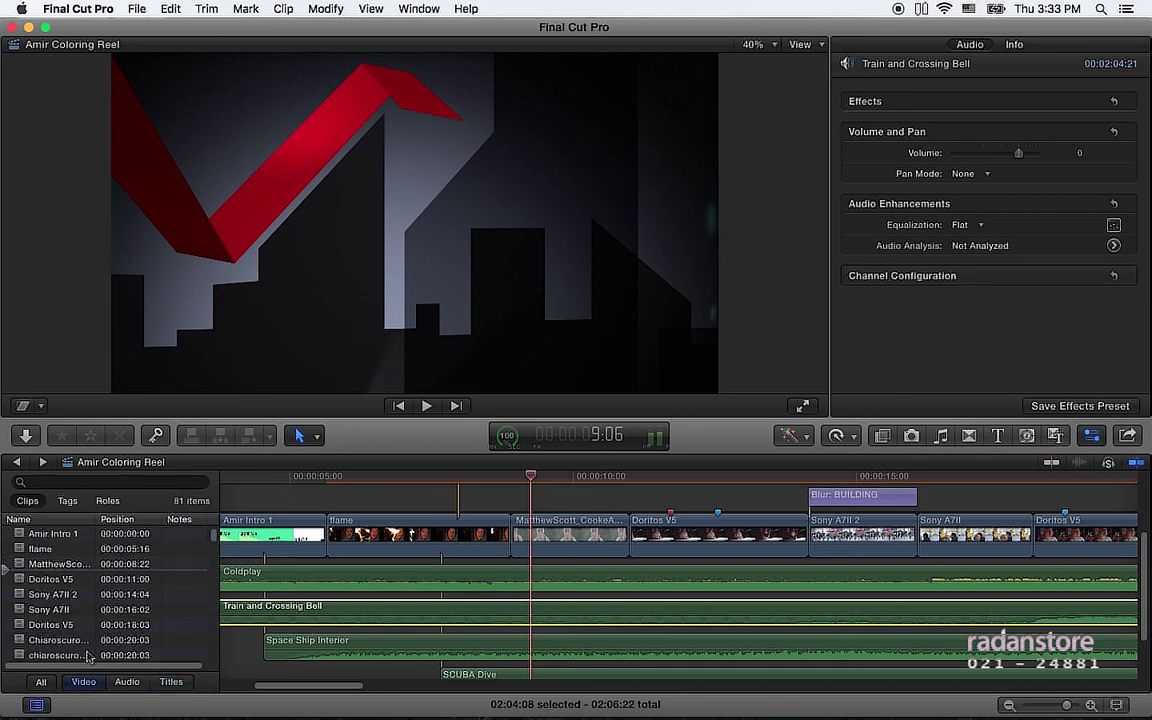
text(b)
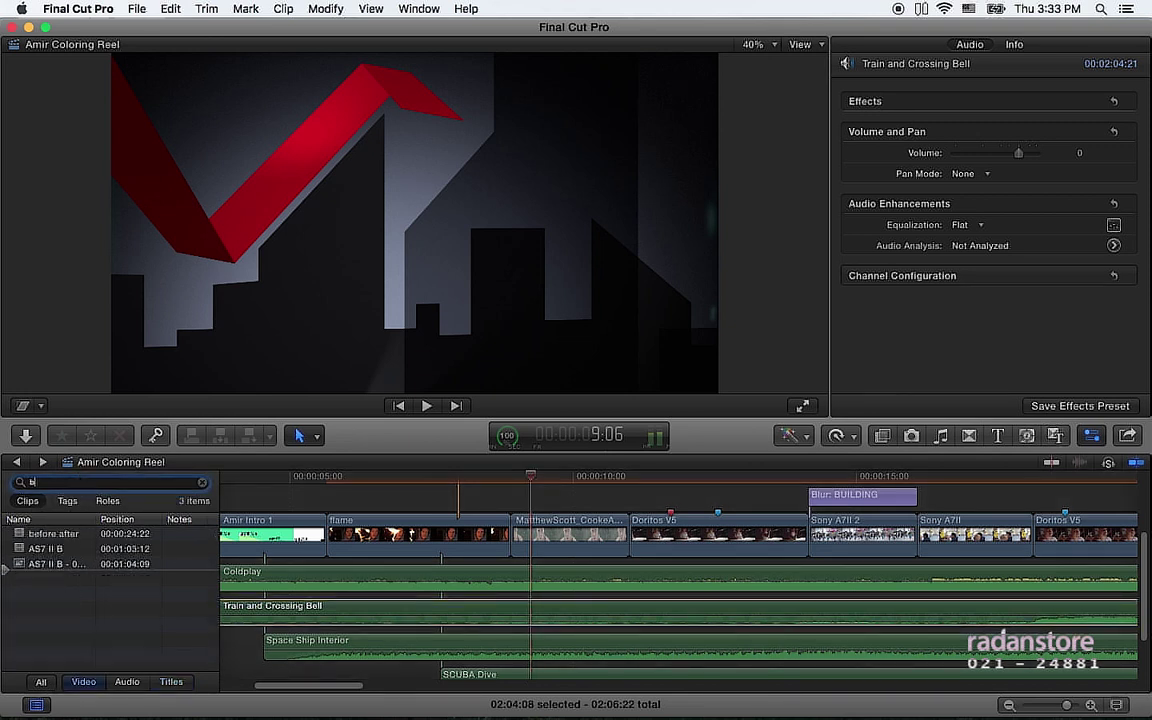
text(e)
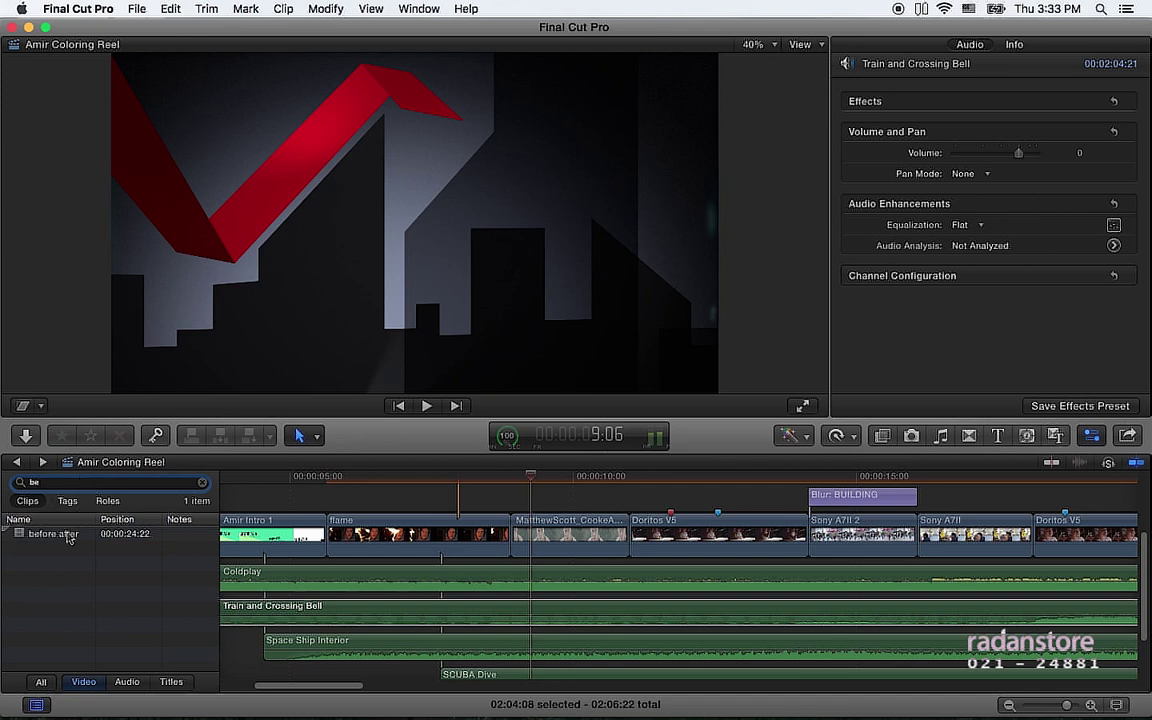
click(66, 536)
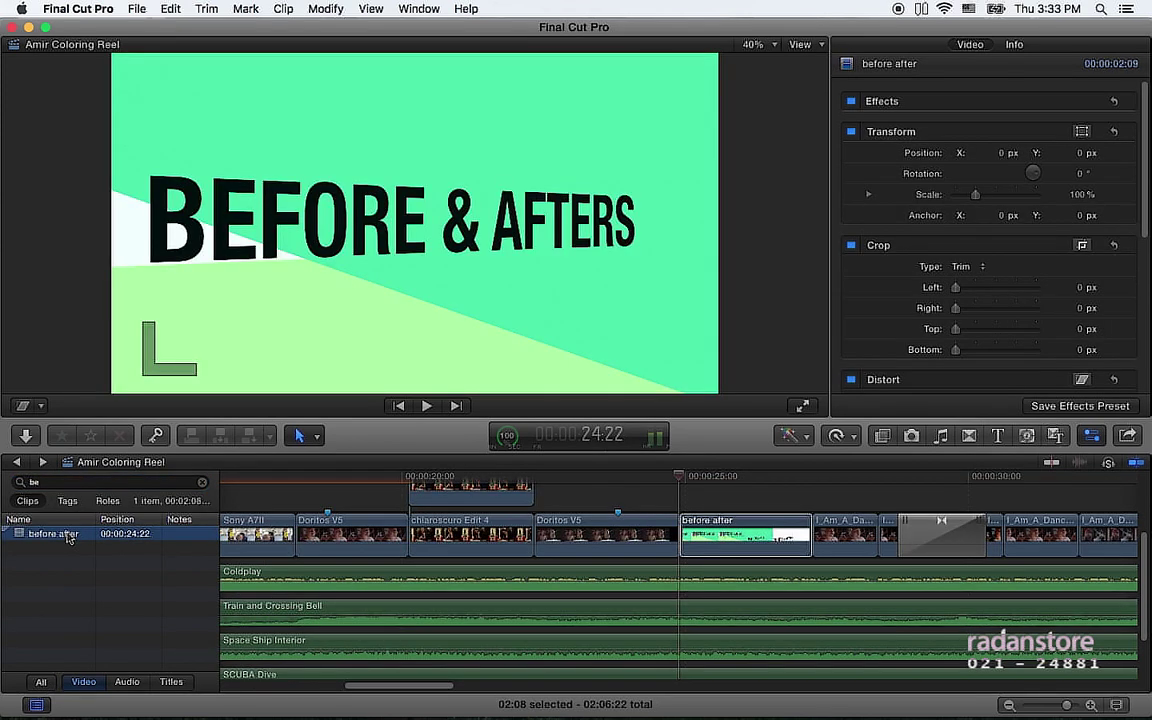
Show all title clips and jump to the Blur: BUILDING title at 00:00:14:04
click(173, 684)
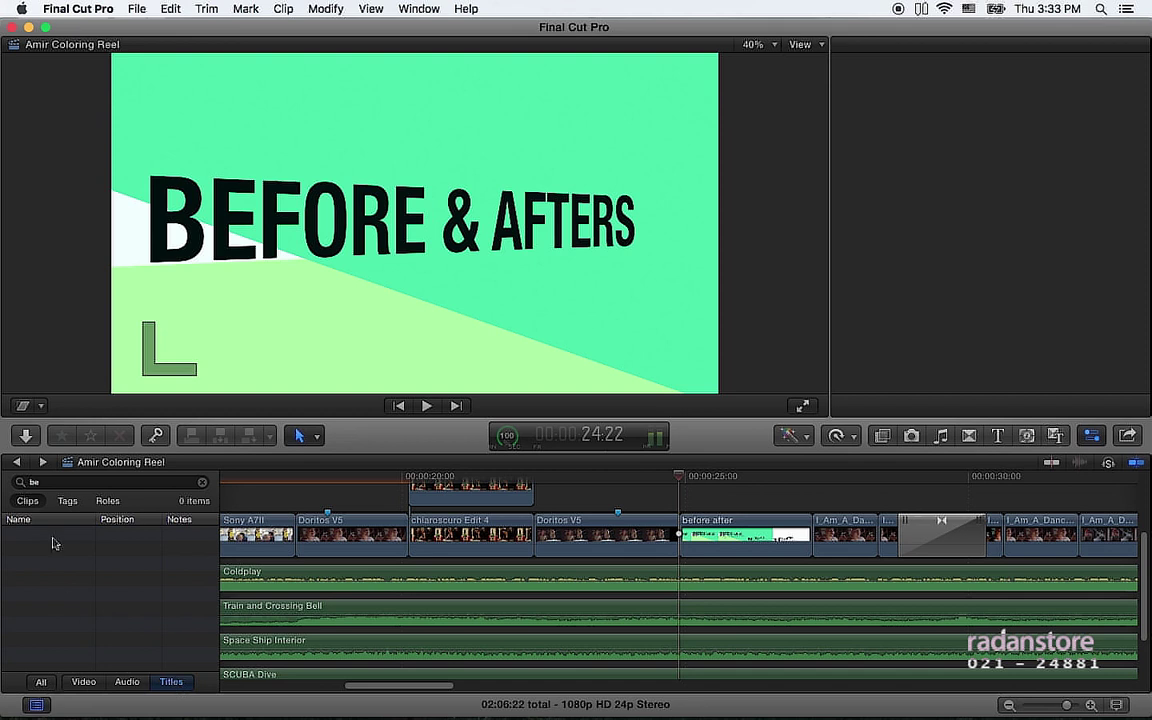
click(204, 484)
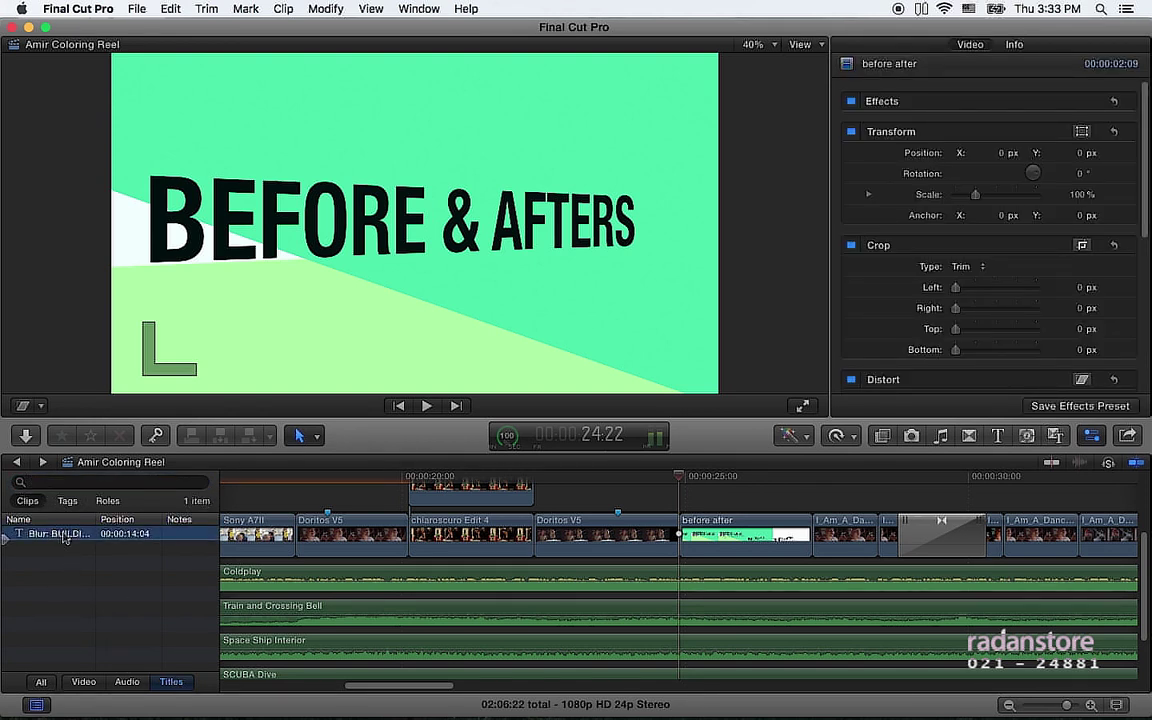
click(63, 537)
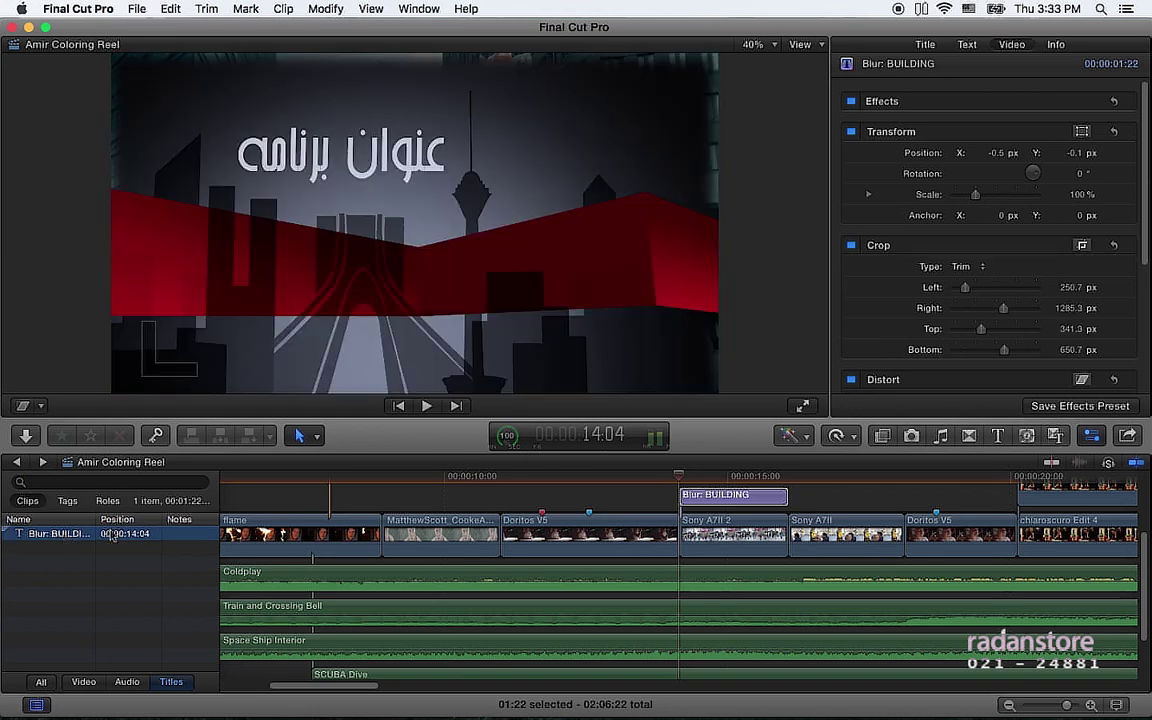
Confirm Blur: BUILDING keeps its Titles role, then list the project's 81 video clips
mouse_move(258, 316)
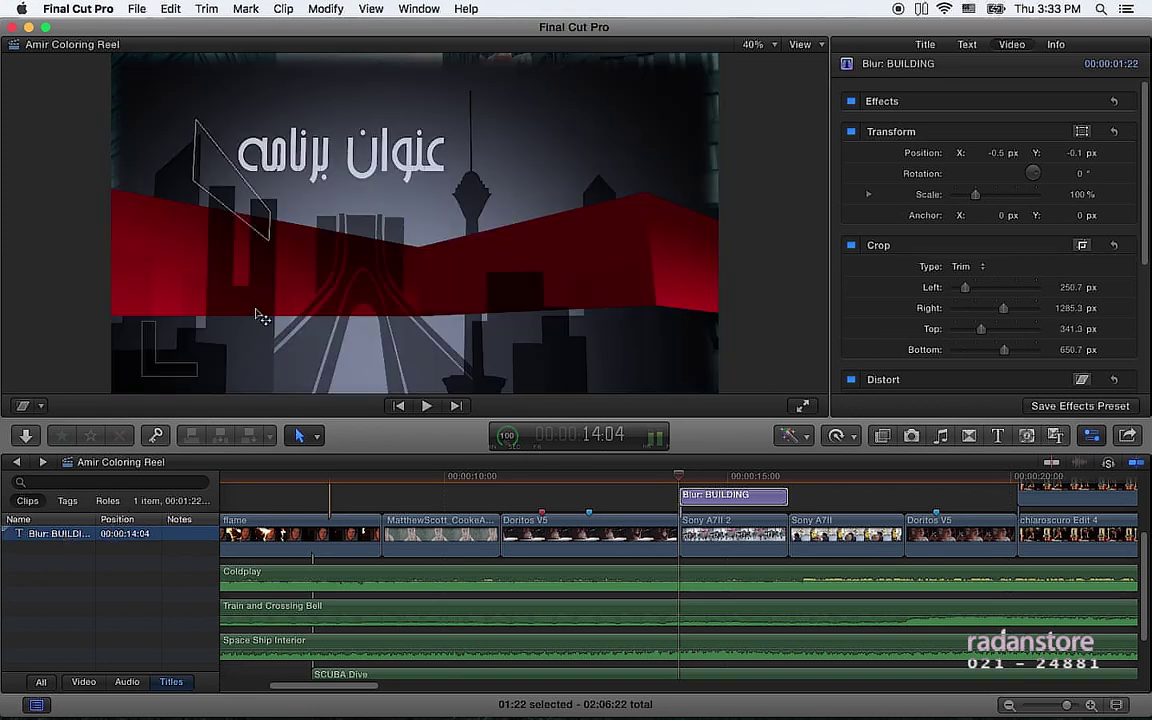
scroll(688, 593, up, 3)
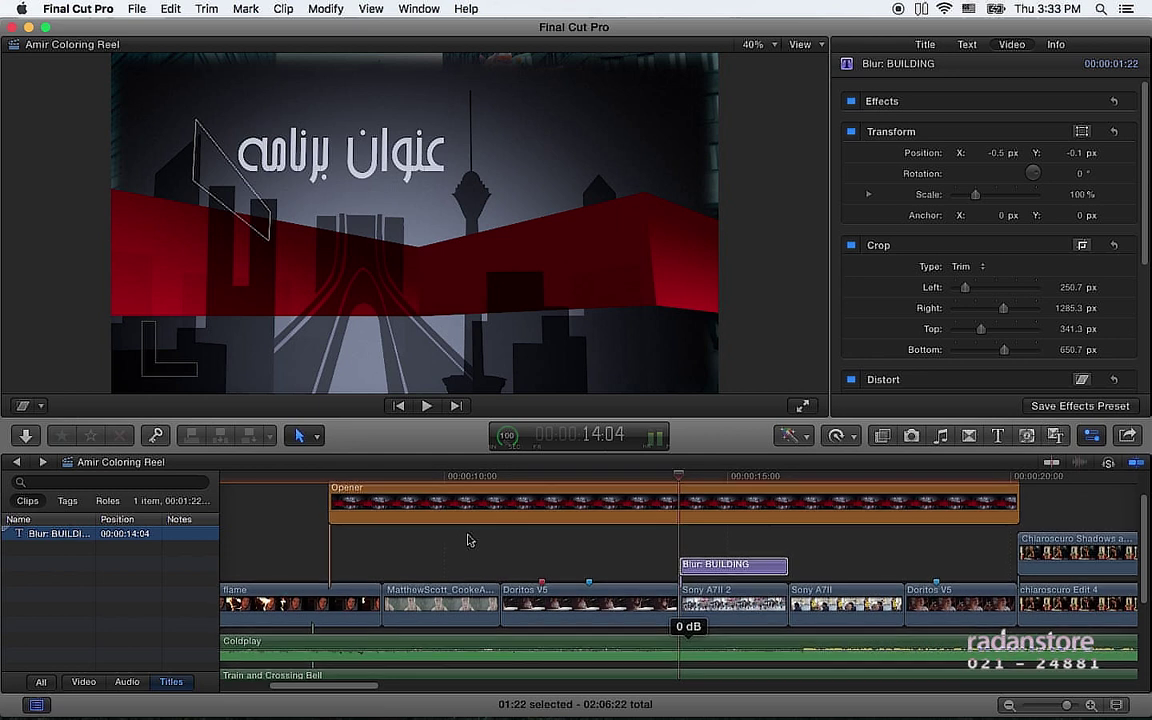
scroll(467, 540, up, 2)
click(326, 8)
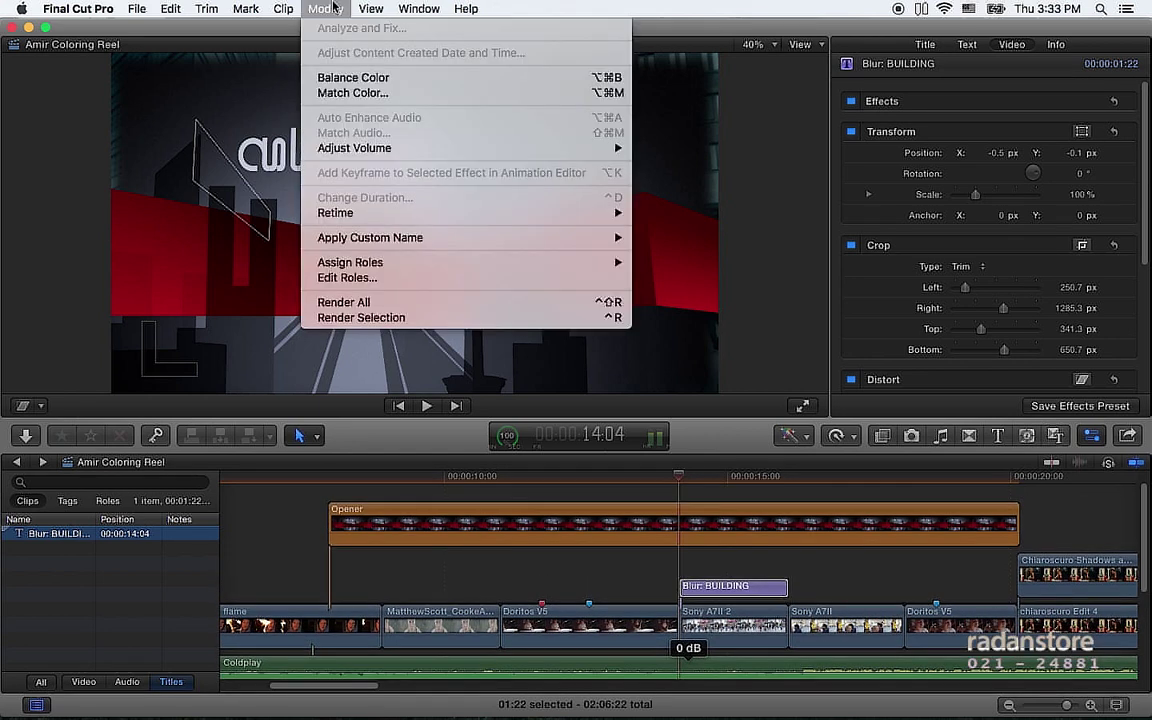
mouse_move(600, 262)
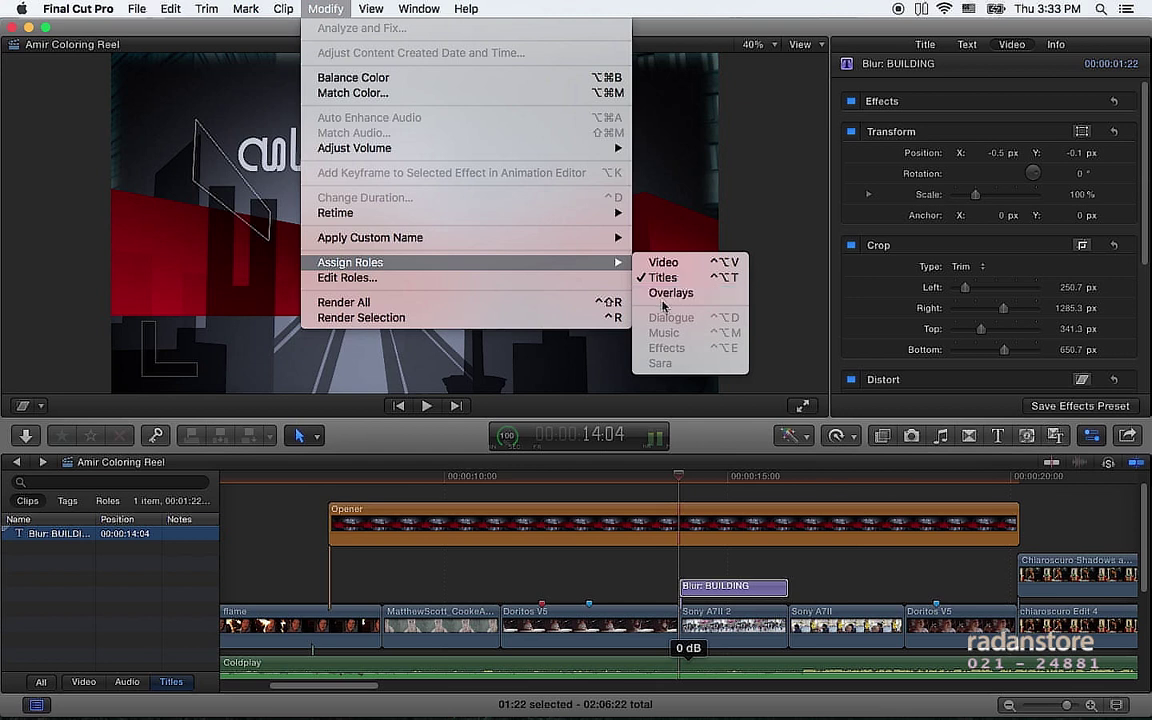
click(88, 686)
click(85, 683)
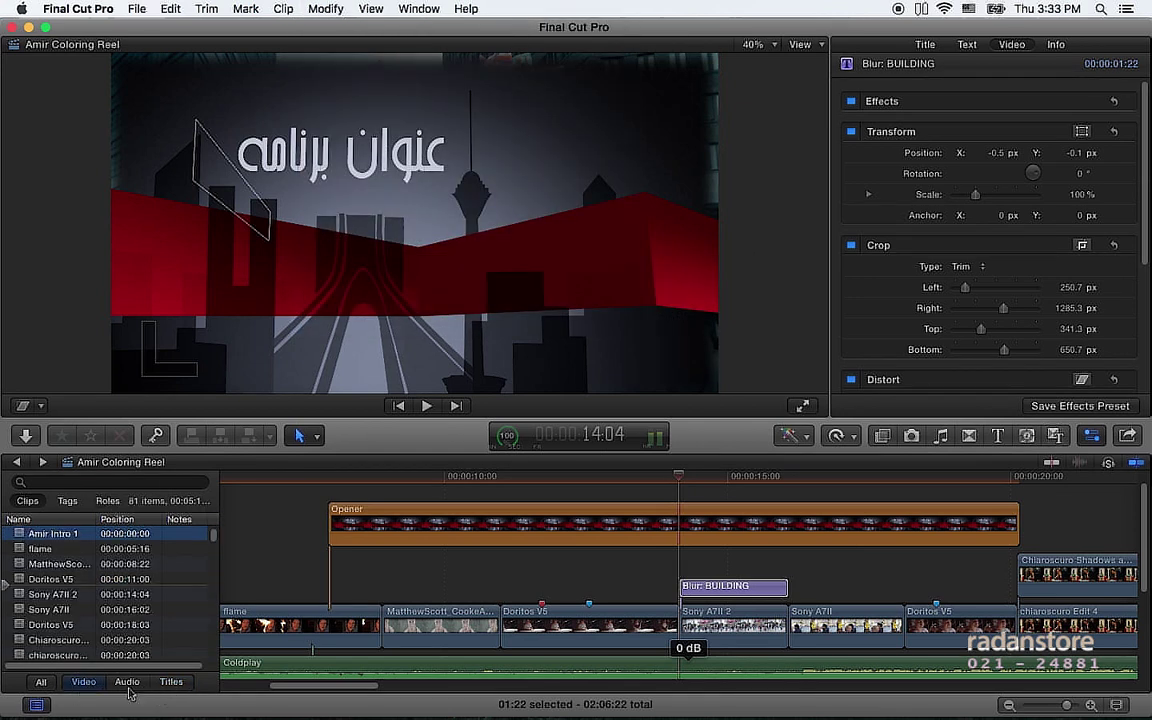
Untick the Overlays role to hide the Opener, then move the playhead to 14:11 and select Blur: BUILDING
click(111, 505)
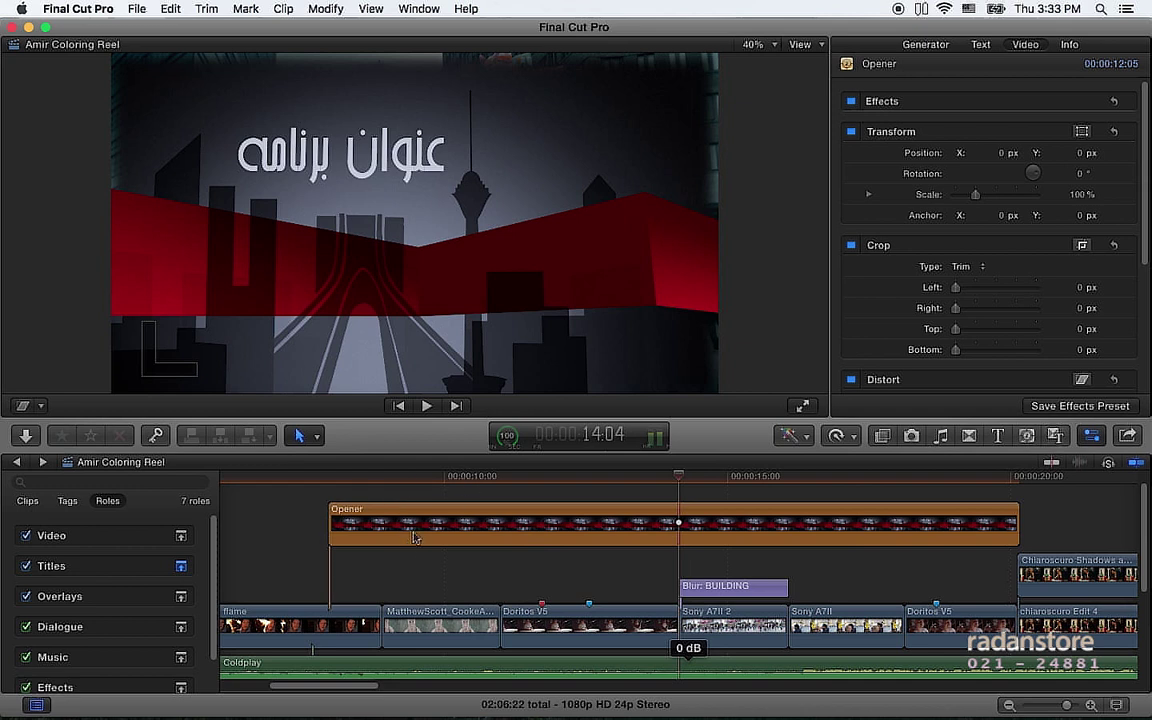
click(26, 597)
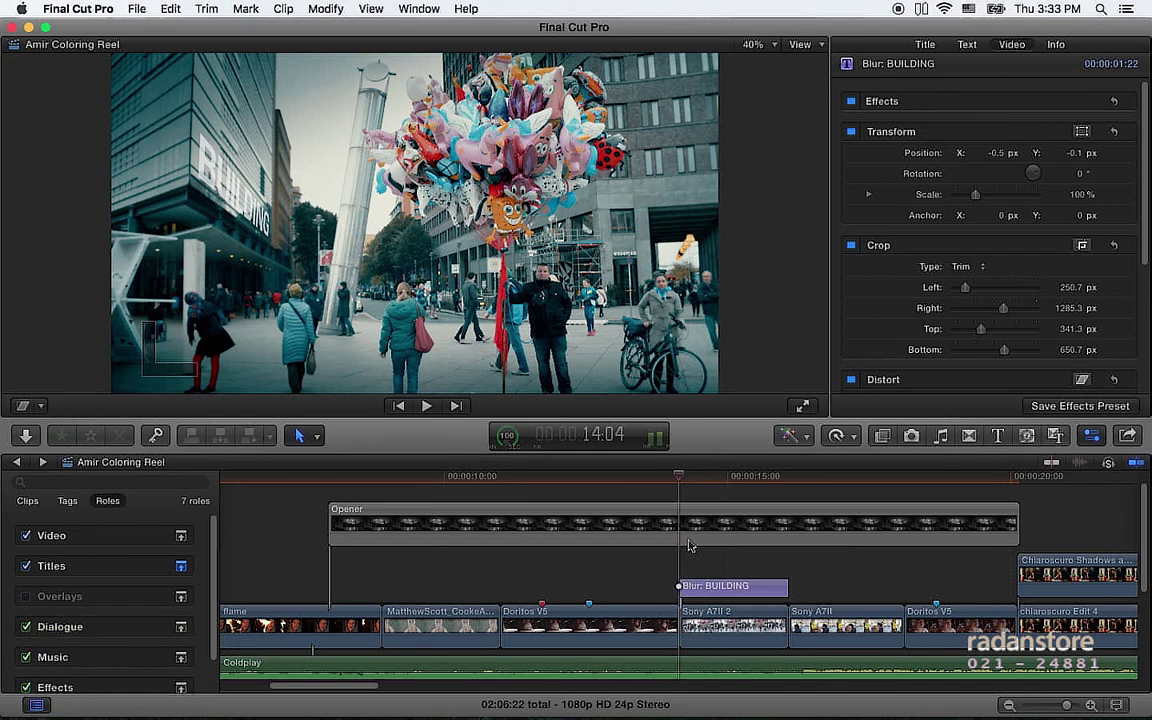
click(697, 480)
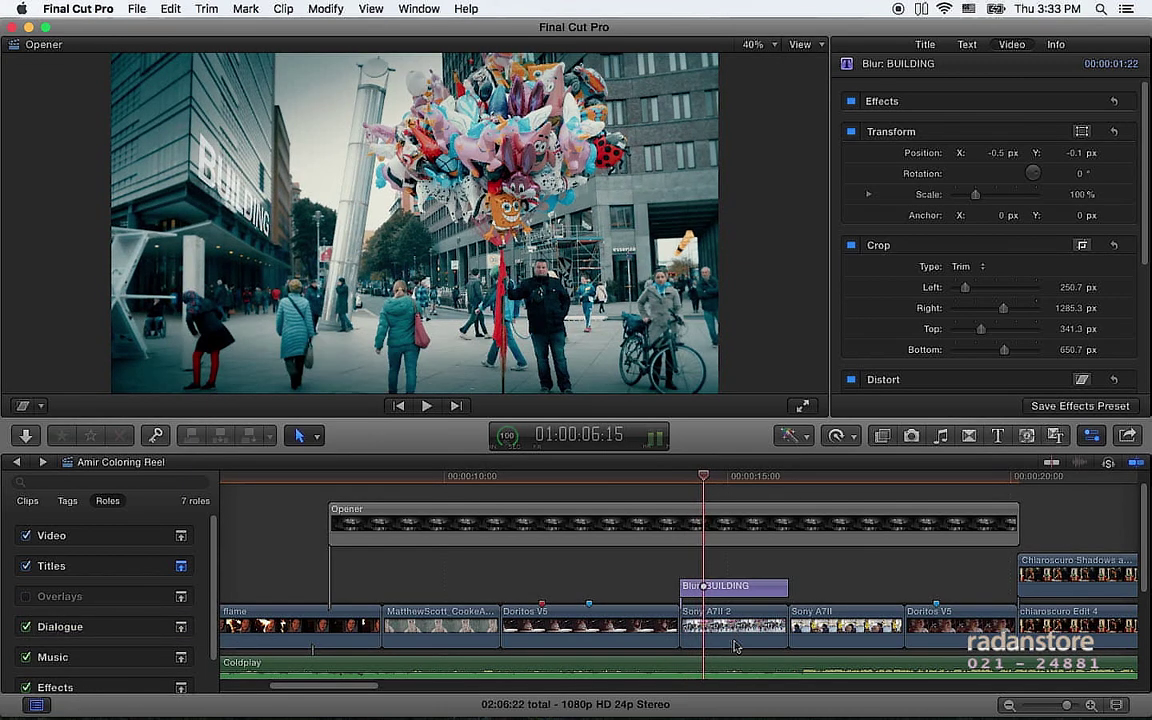
click(712, 584)
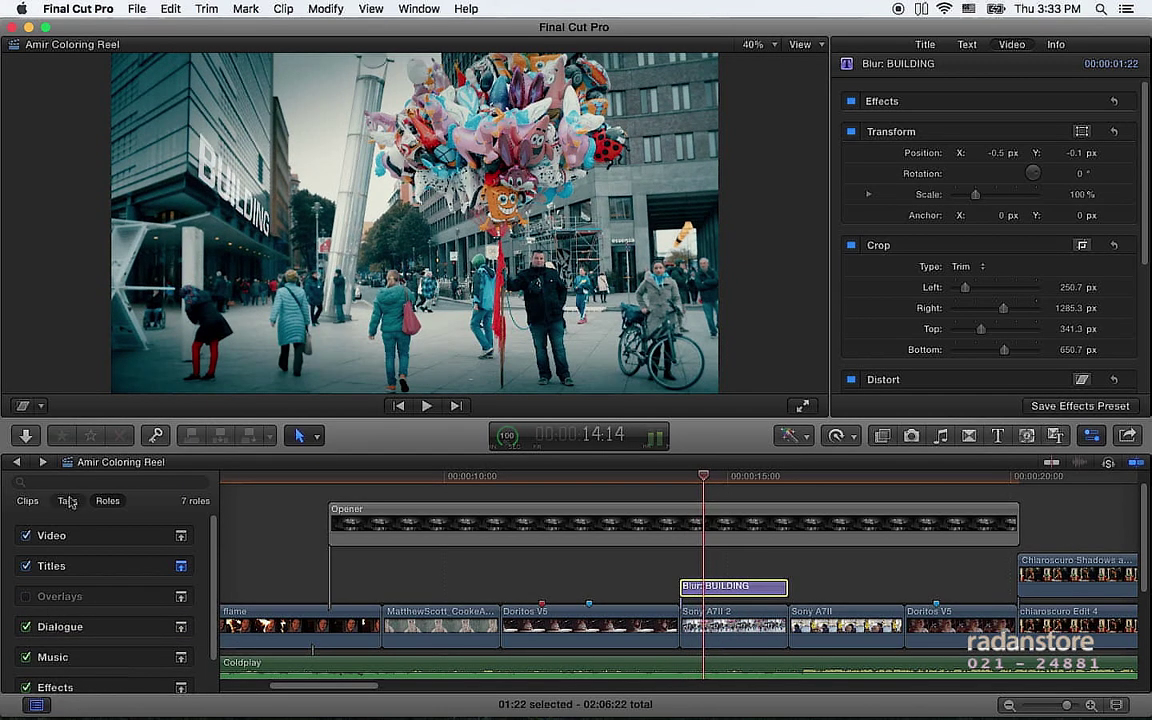
Filter clips to titles, jump to Blur: BUILDING at 14:04, then view audio and the 81 video clips
click(67, 500)
click(27, 500)
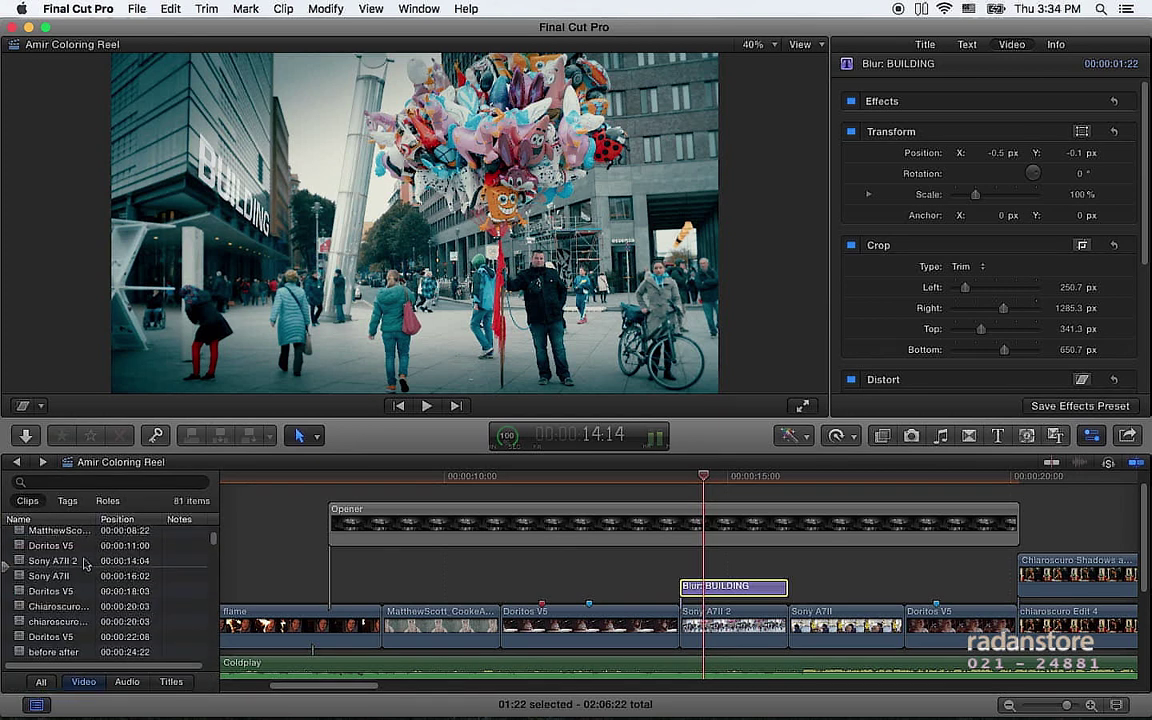
click(171, 682)
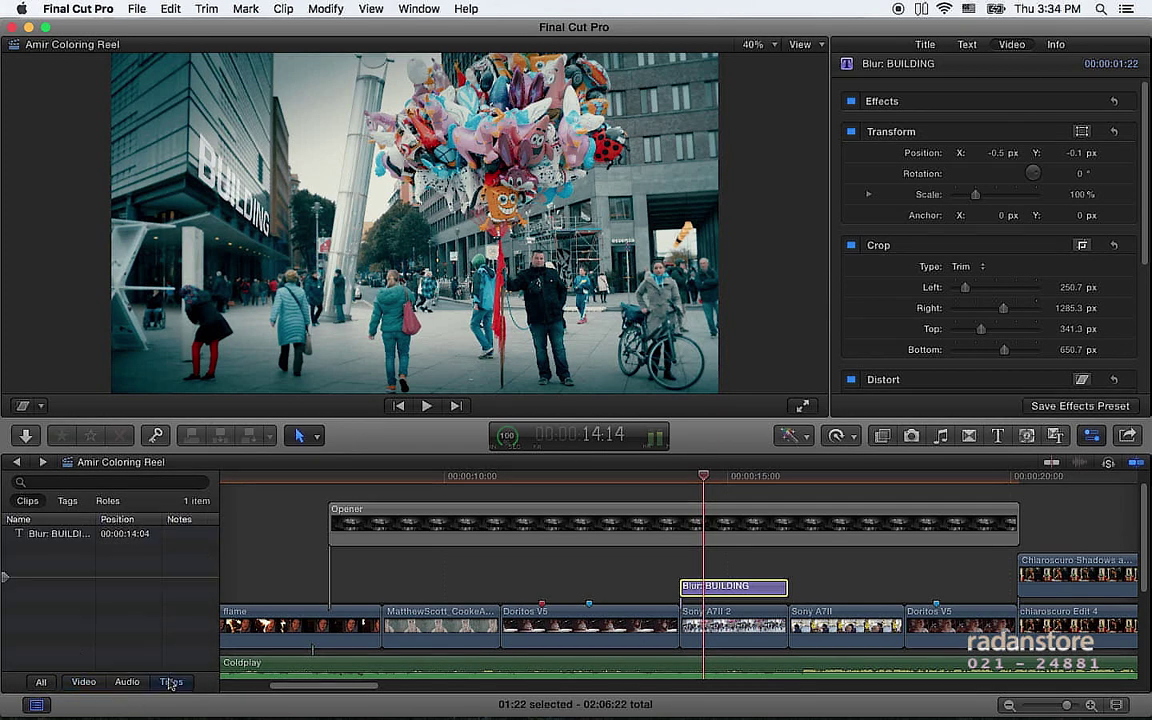
click(60, 533)
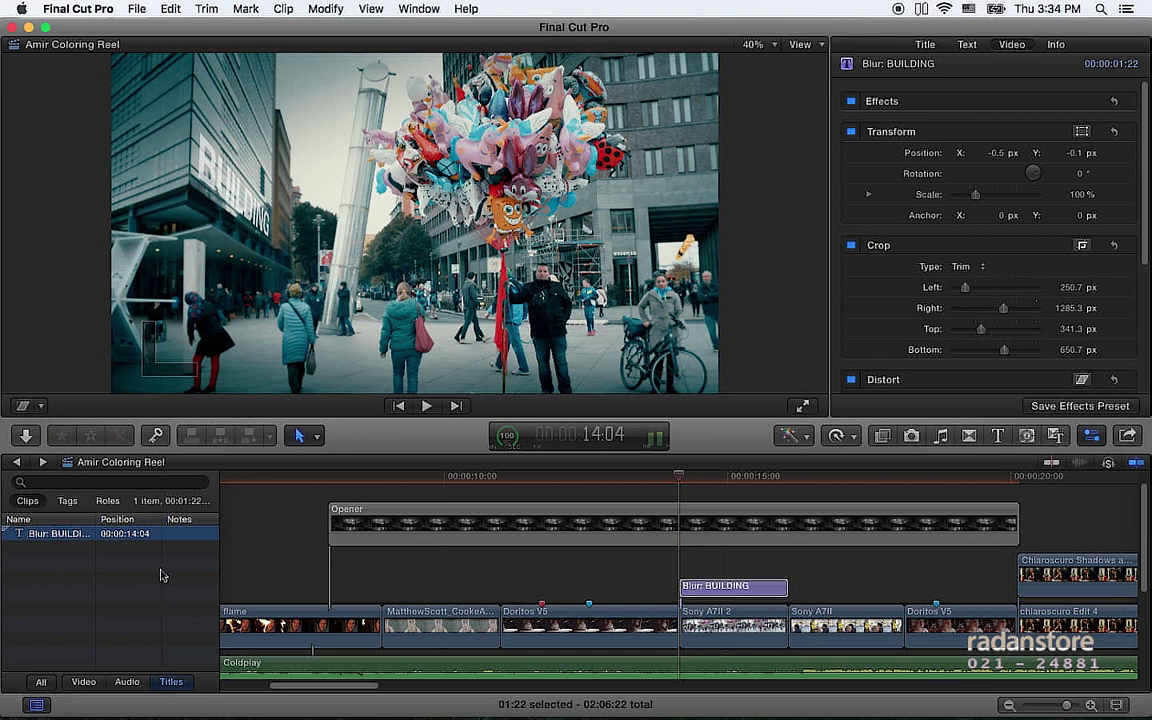
click(127, 682)
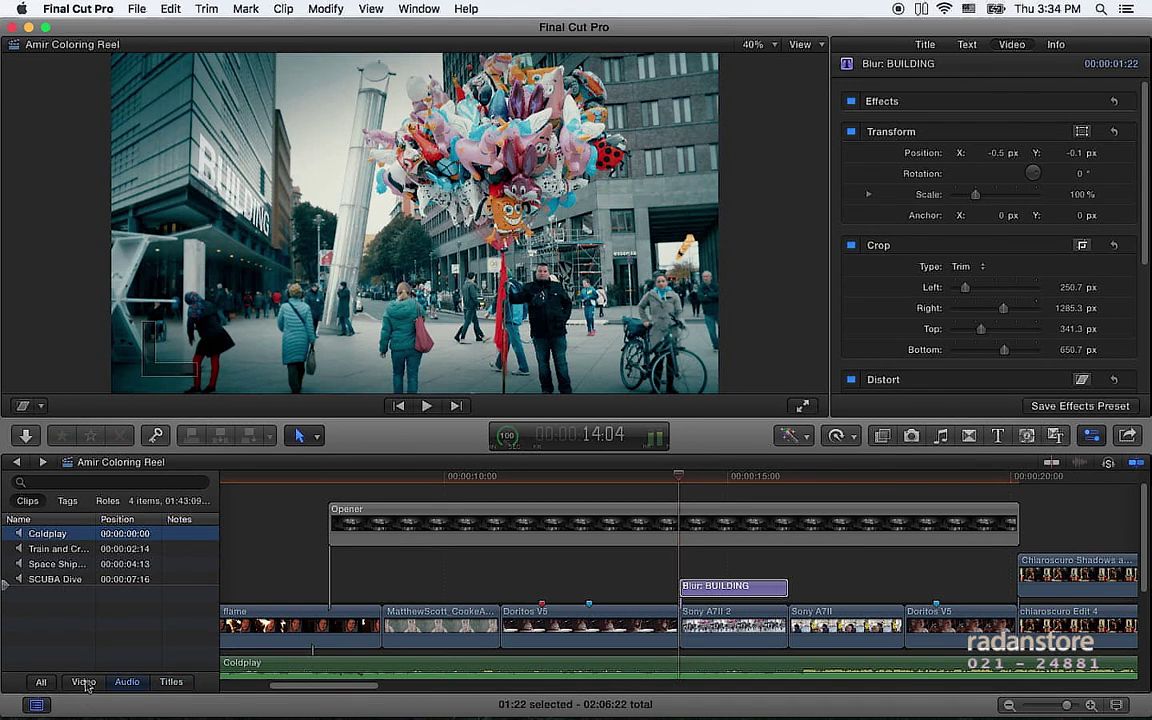
click(83, 682)
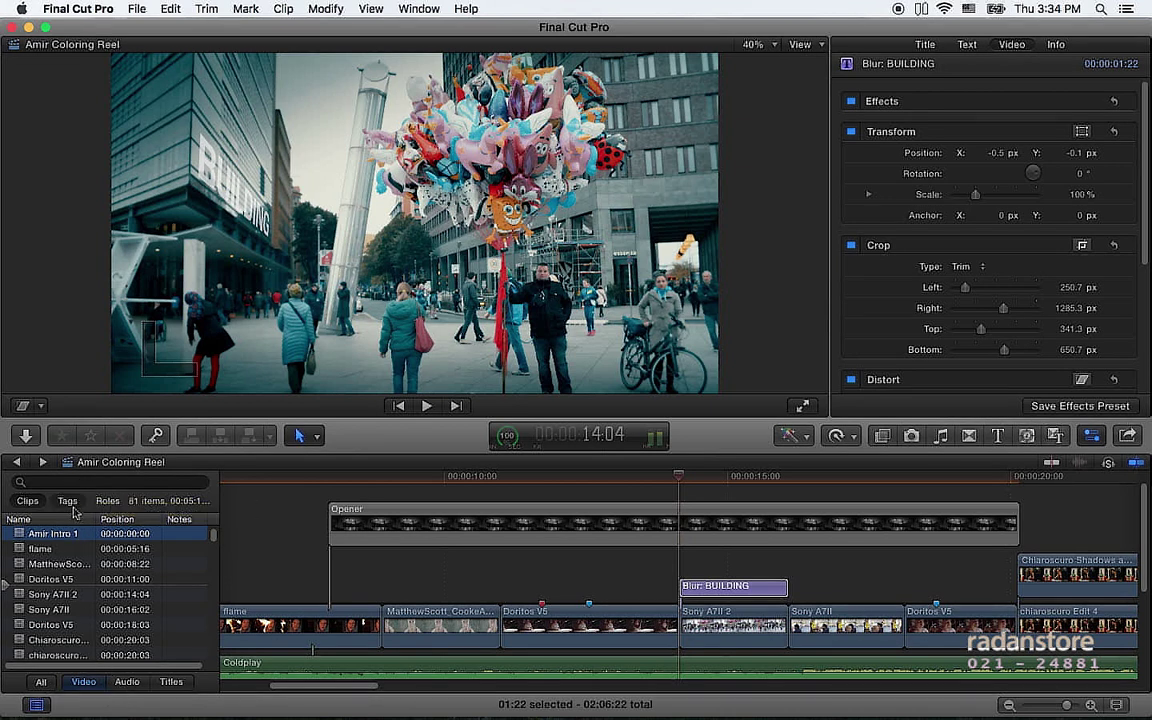
Filter tags to incomplete to-dos and park the playhead on 'Remove green tint' at 11:18
click(70, 502)
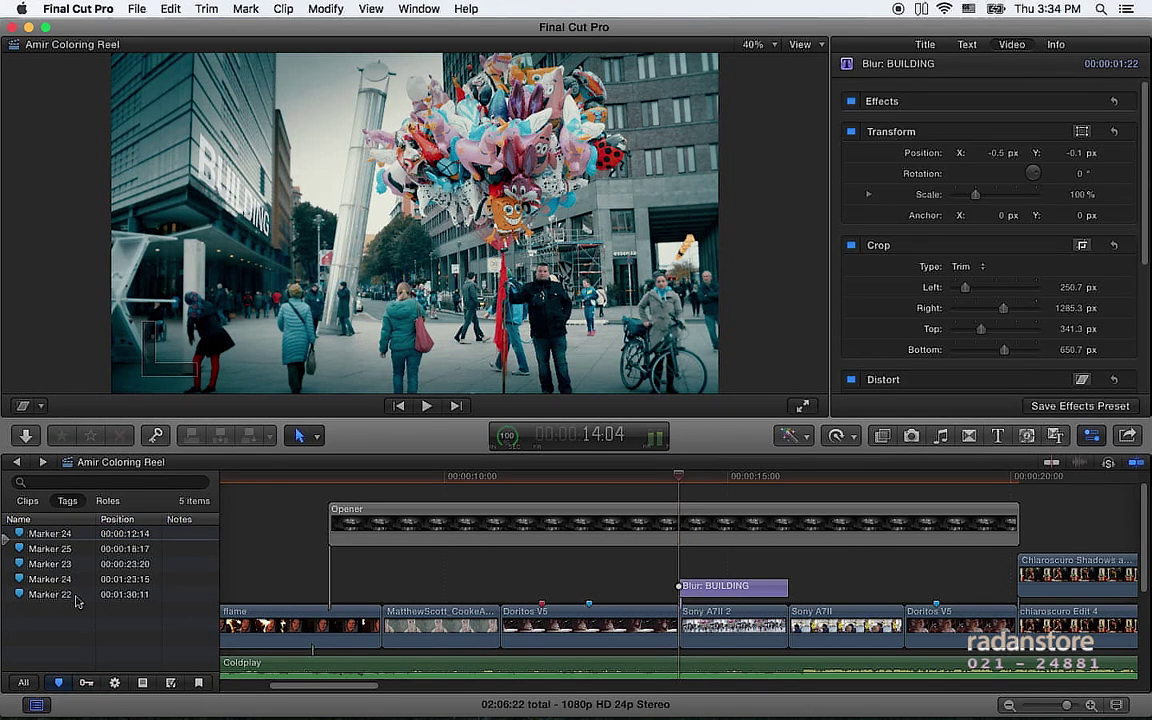
click(143, 683)
click(60, 534)
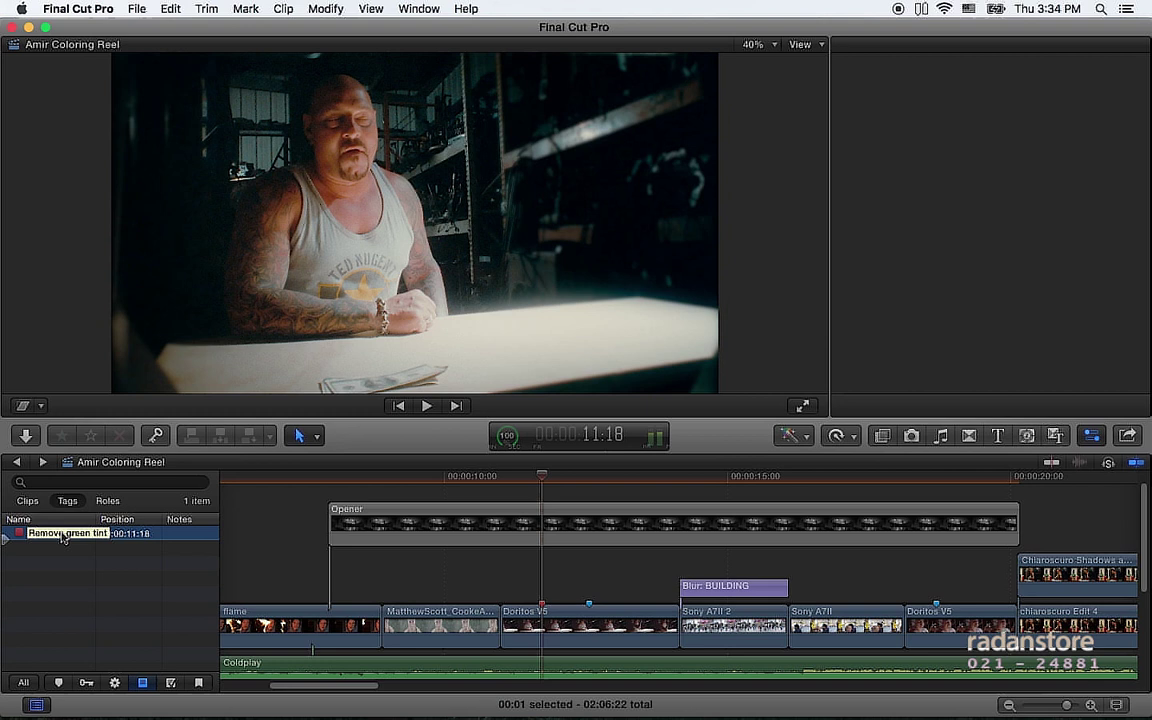
click(530, 477)
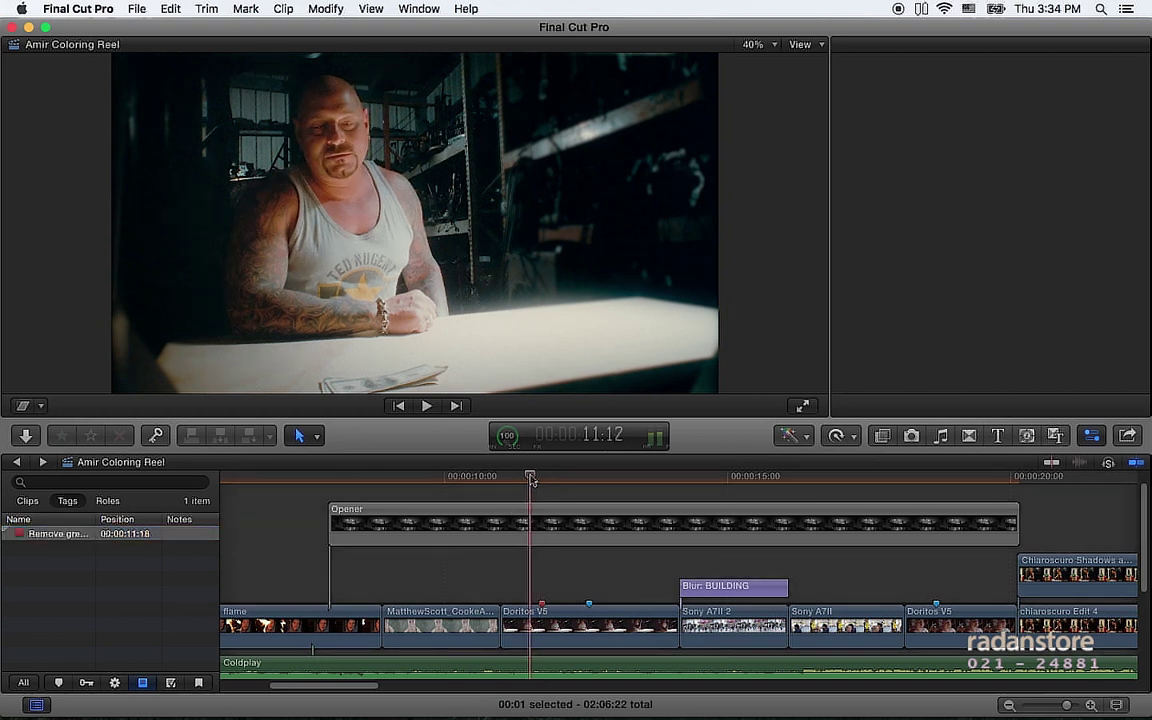
drag(532, 479, 541, 486)
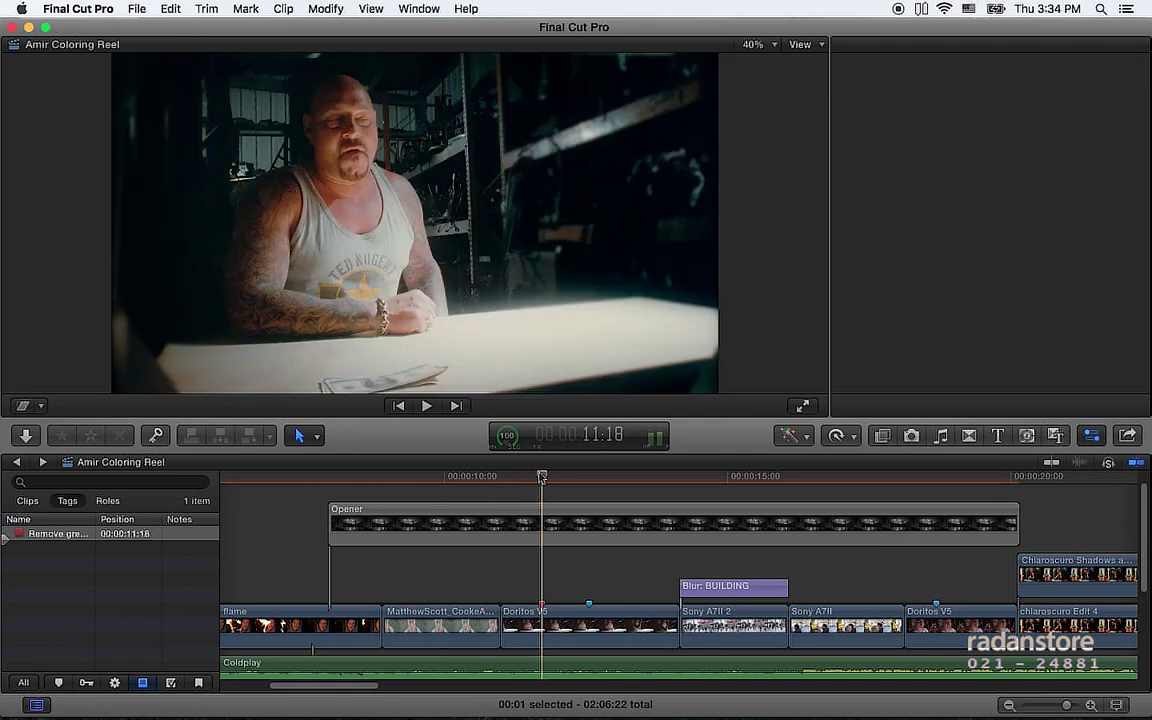
Mark 'Remove green tint' as completed, then view the completed to-do and chapter marker filters
click(19, 534)
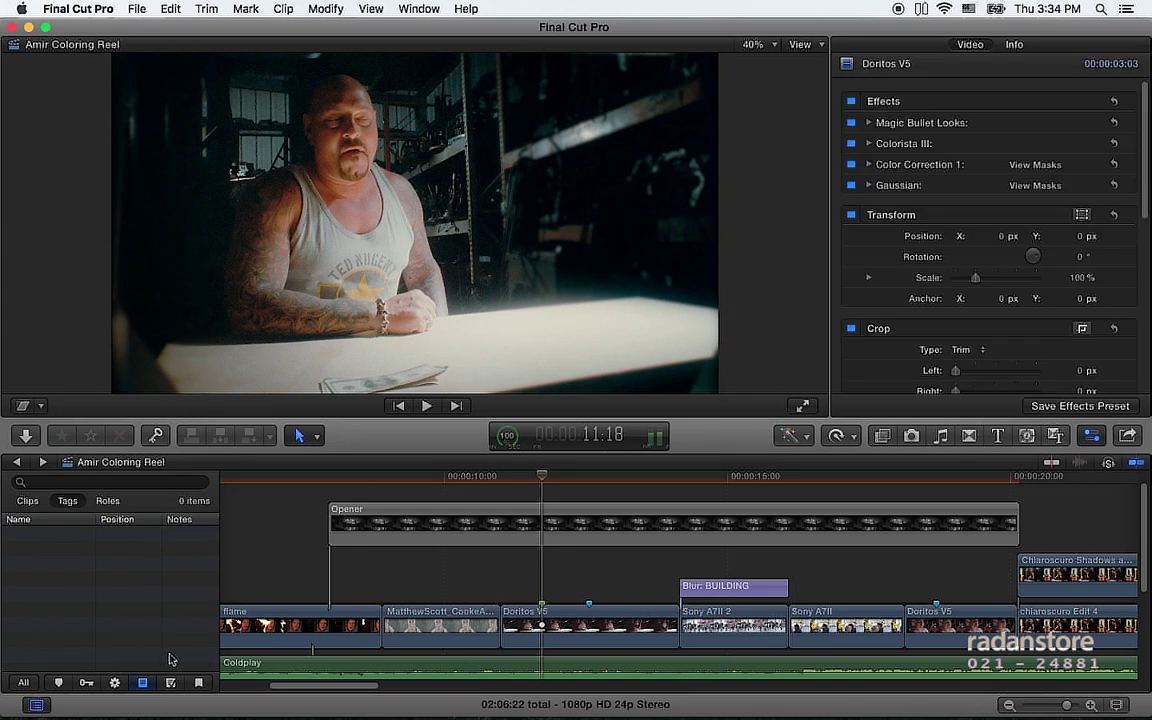
click(169, 683)
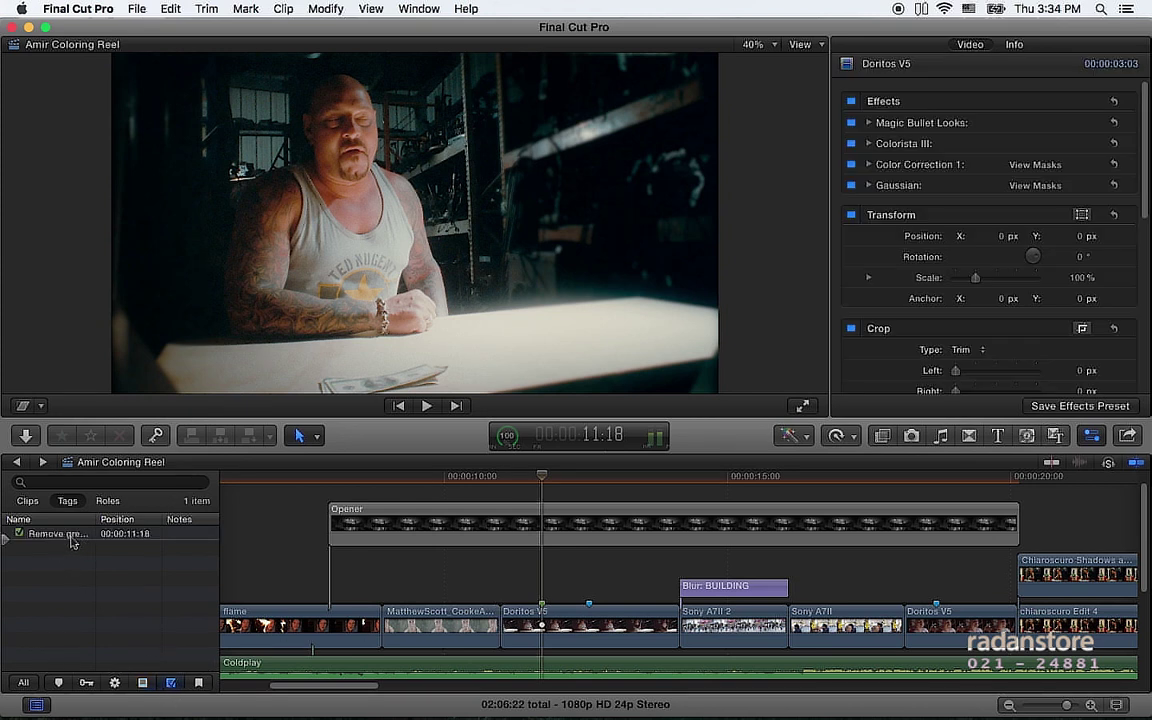
click(199, 684)
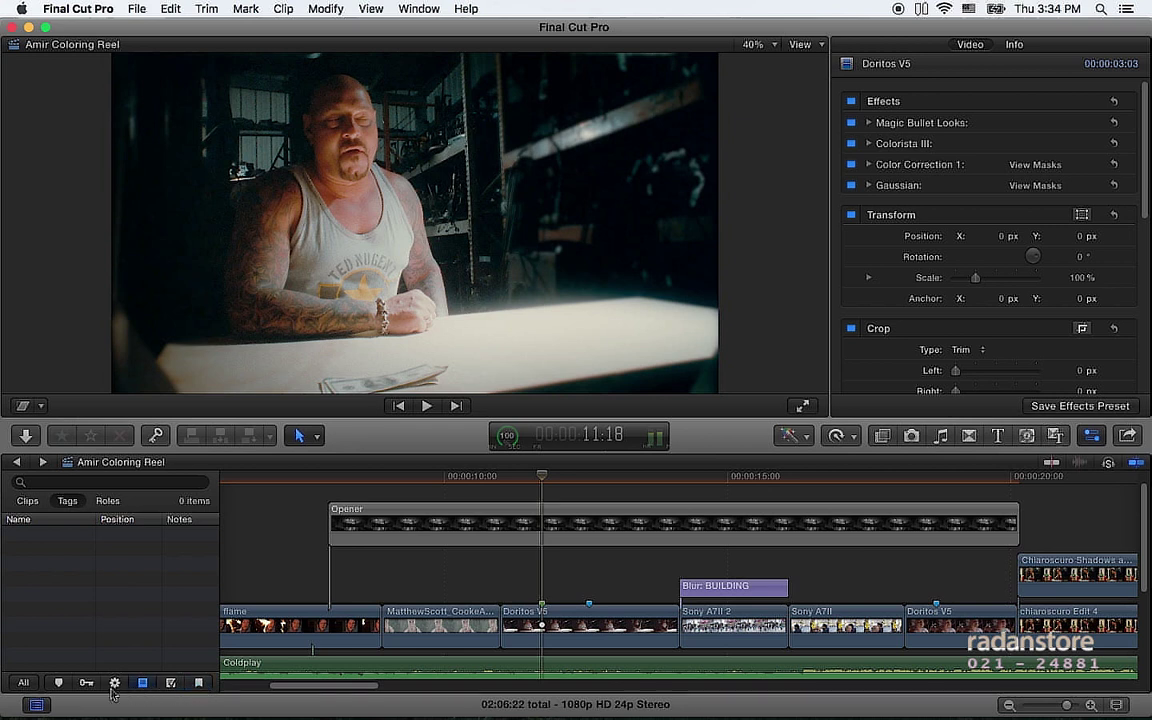
Filter to standard markers, jump to Marker 23 and Marker 24 at 00:00:12:14, then list clips
click(57, 683)
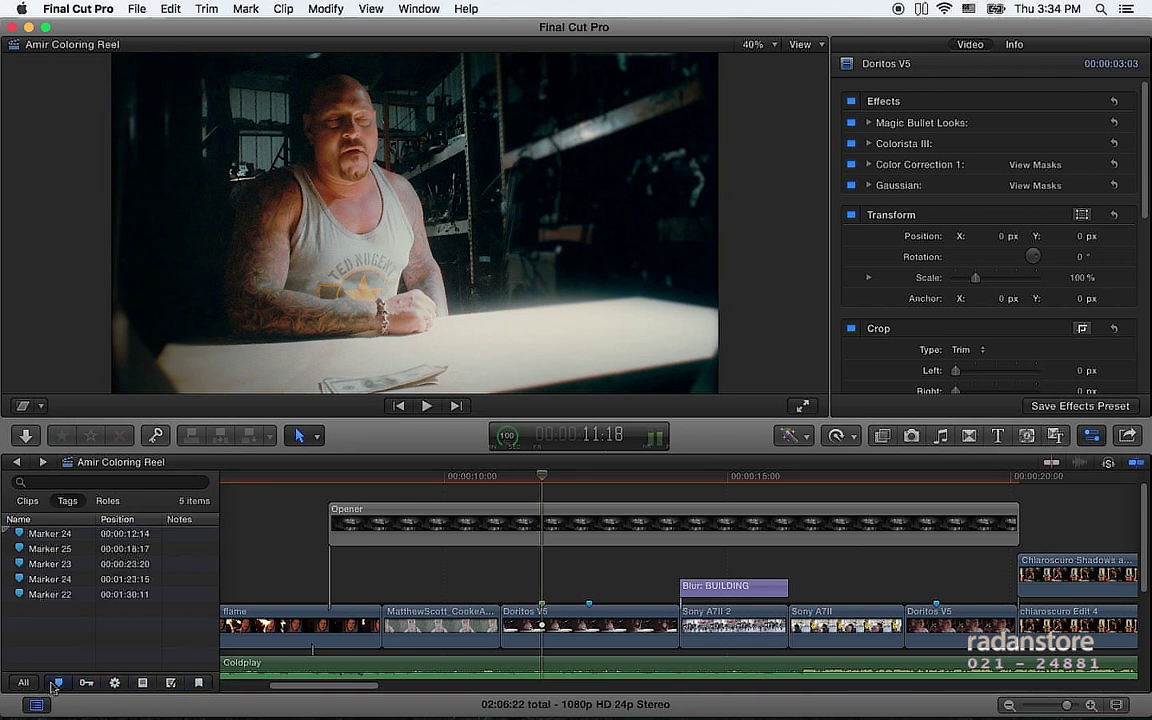
click(50, 563)
click(50, 579)
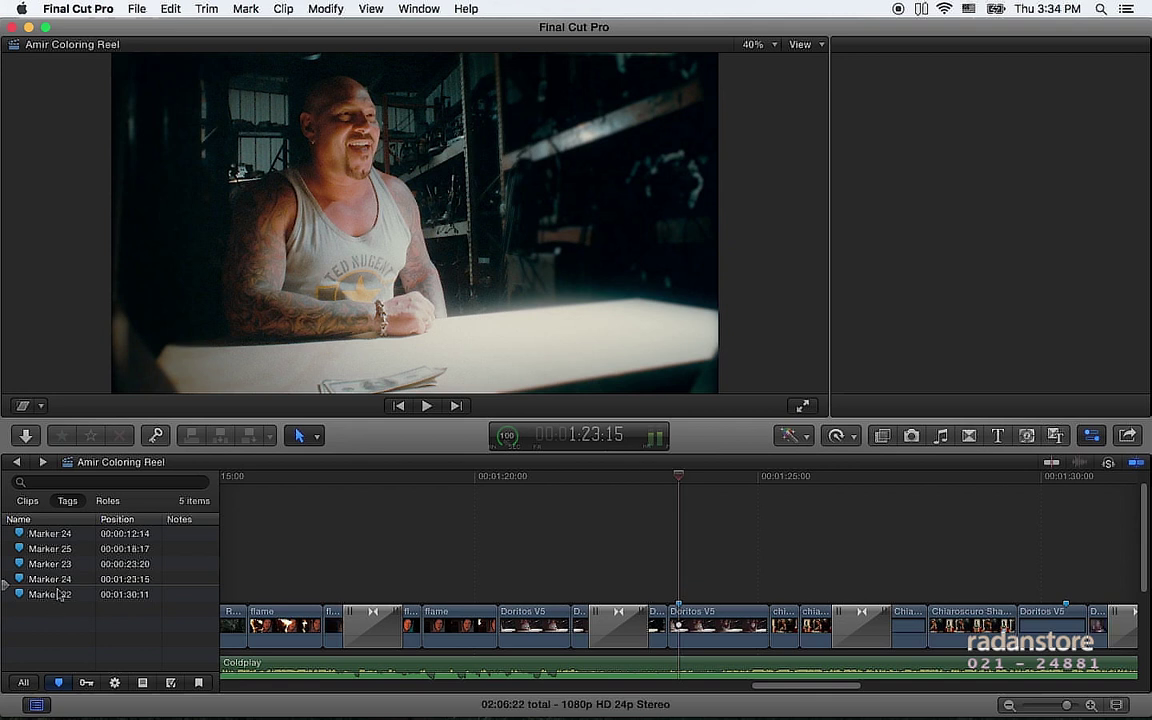
click(62, 535)
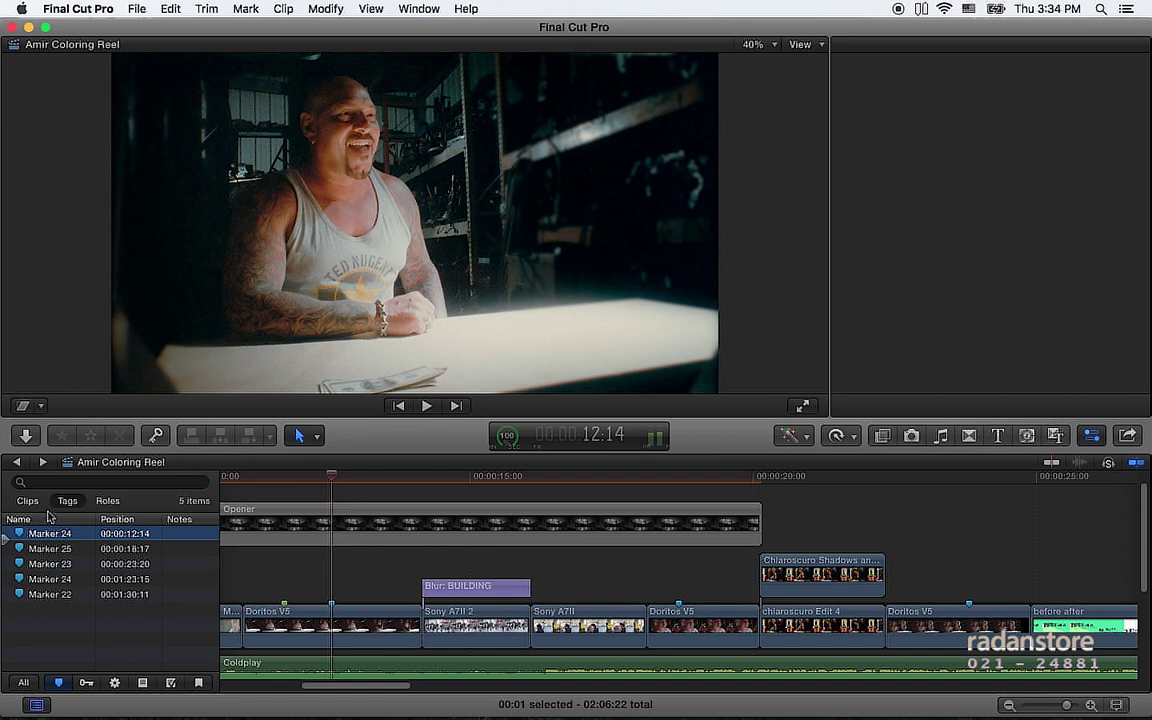
click(28, 502)
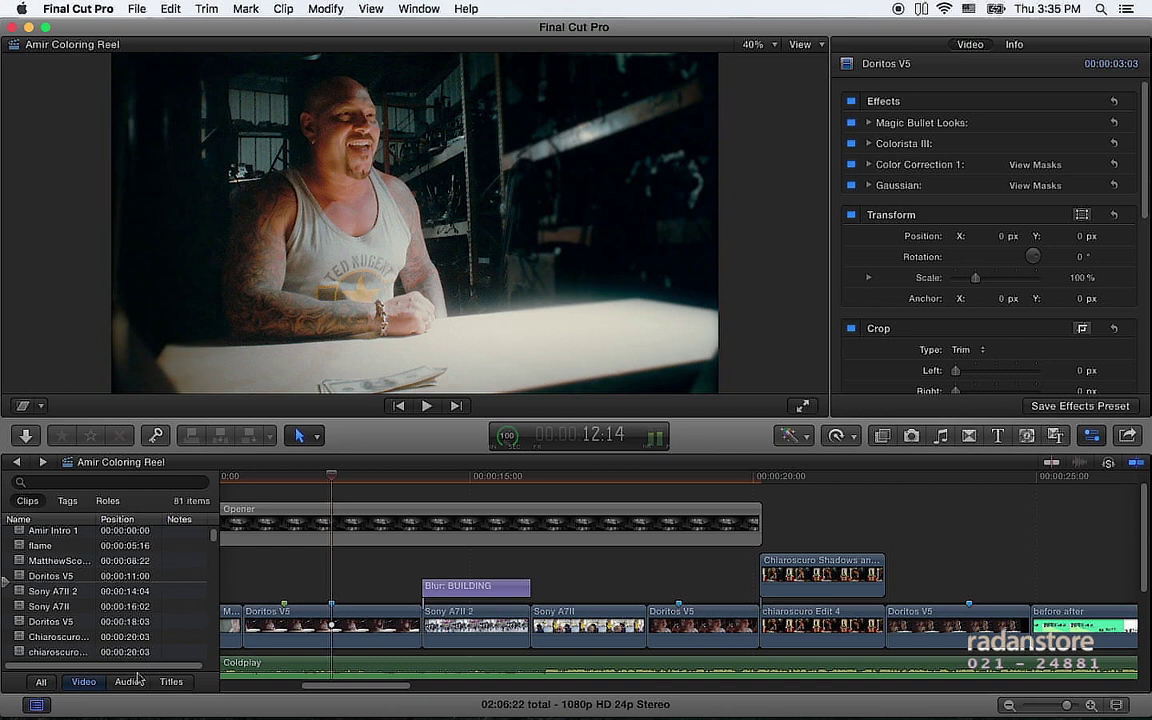
In the Roles list, switch Overlays on and back off, leaving it disabled
click(107, 501)
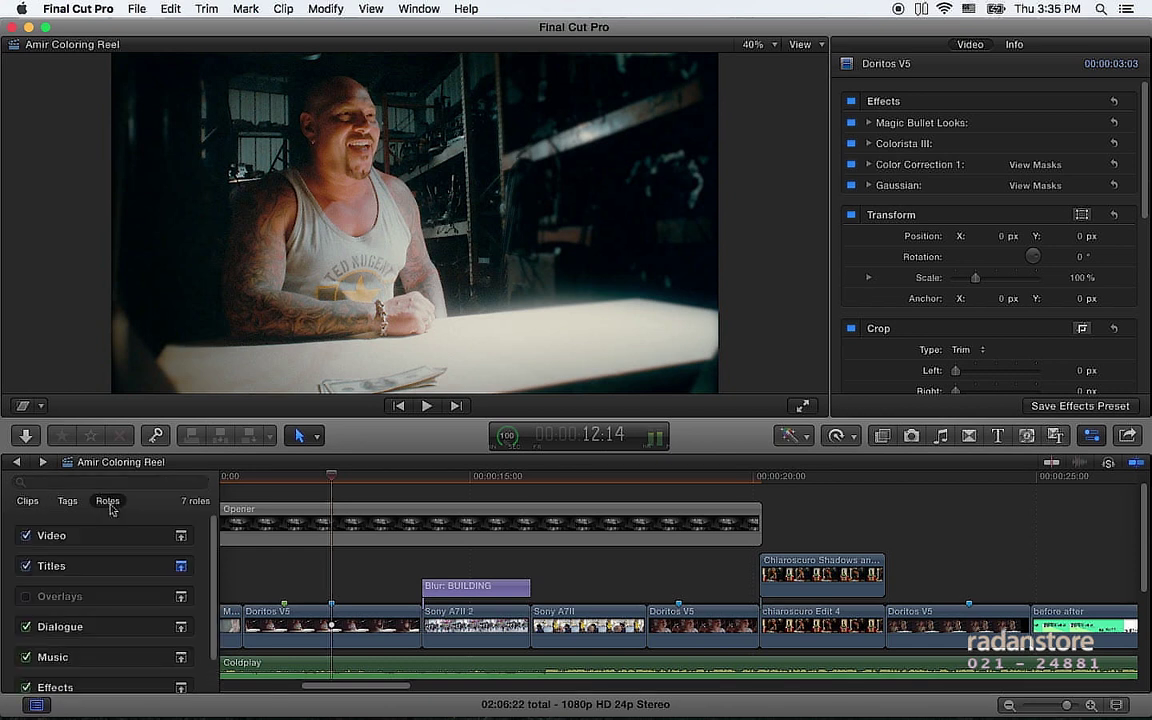
click(26, 598)
click(26, 596)
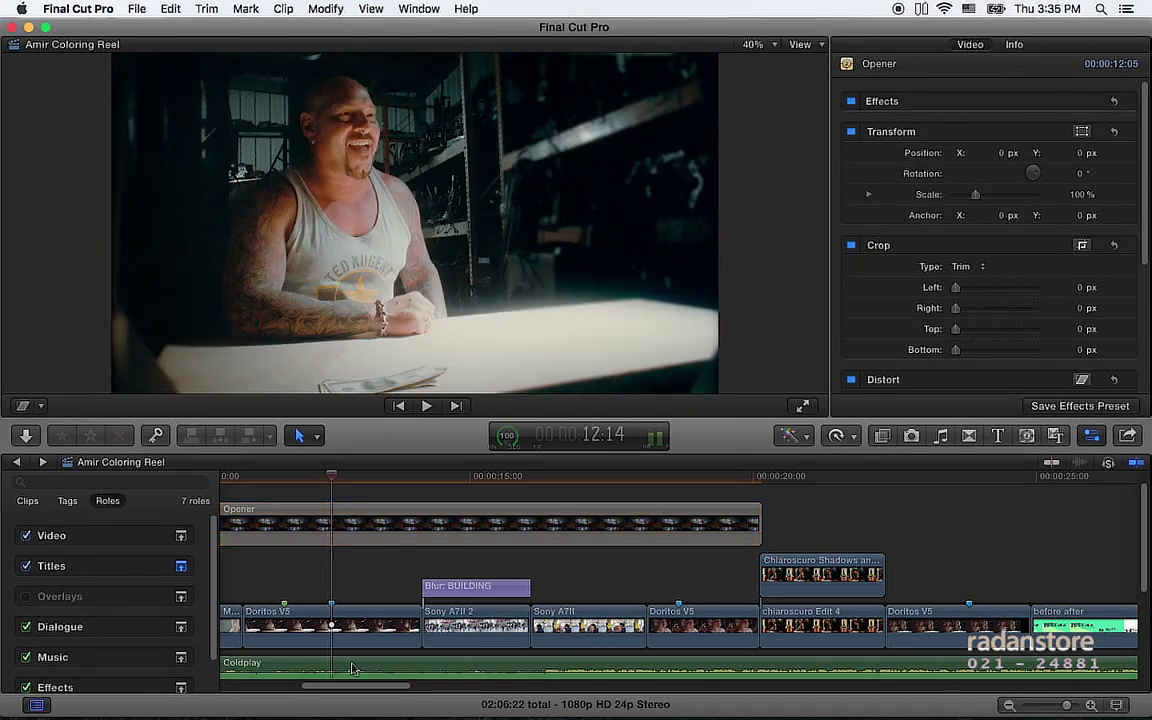
scroll(352, 668, down, 5)
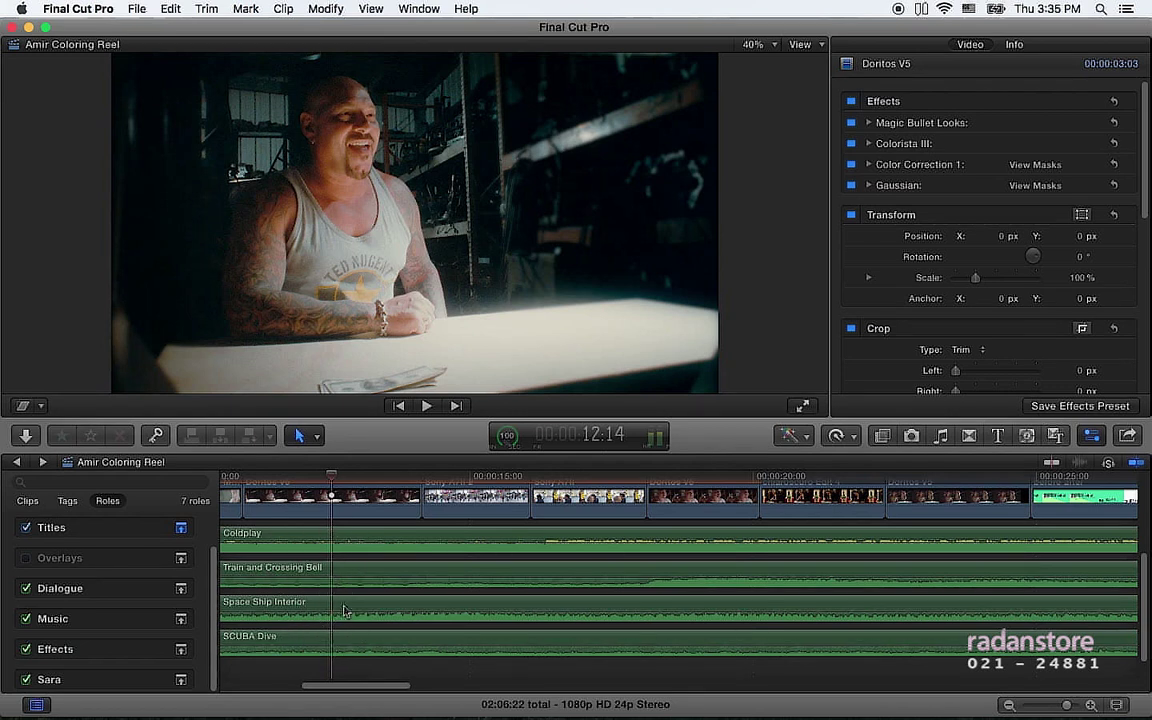
Shrink and restore the Effects, Music and Dialogue audio lanes, leaving the Music lane collapsed
click(182, 652)
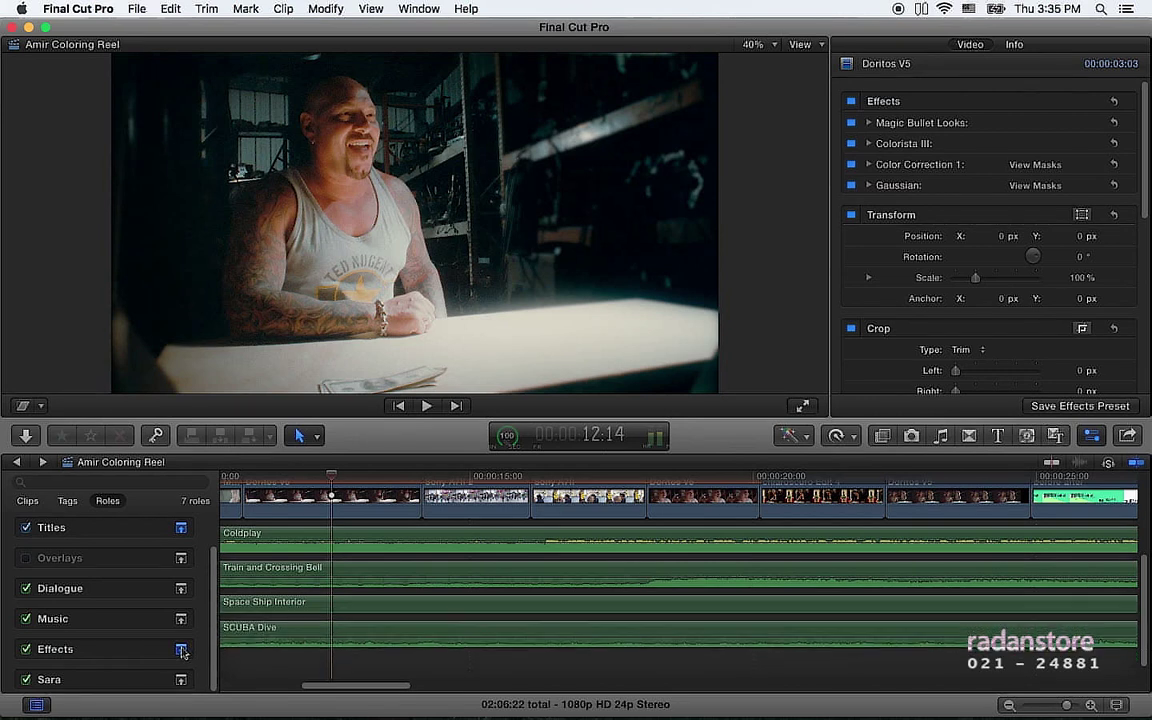
click(181, 620)
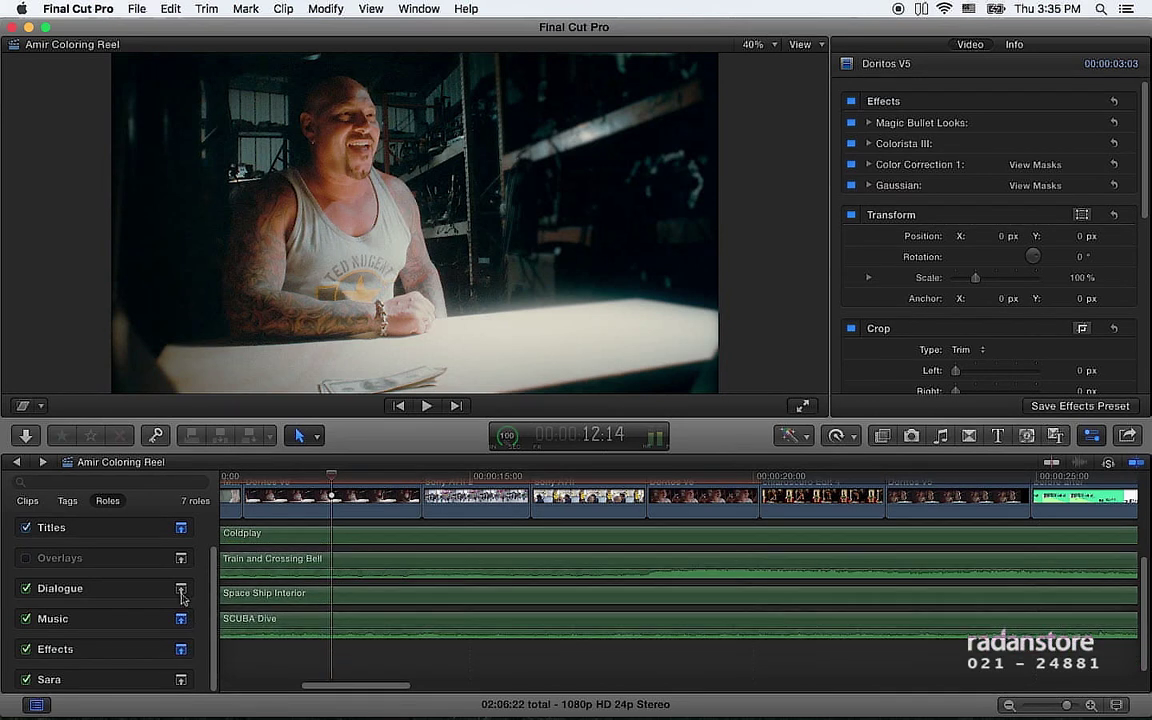
click(181, 589)
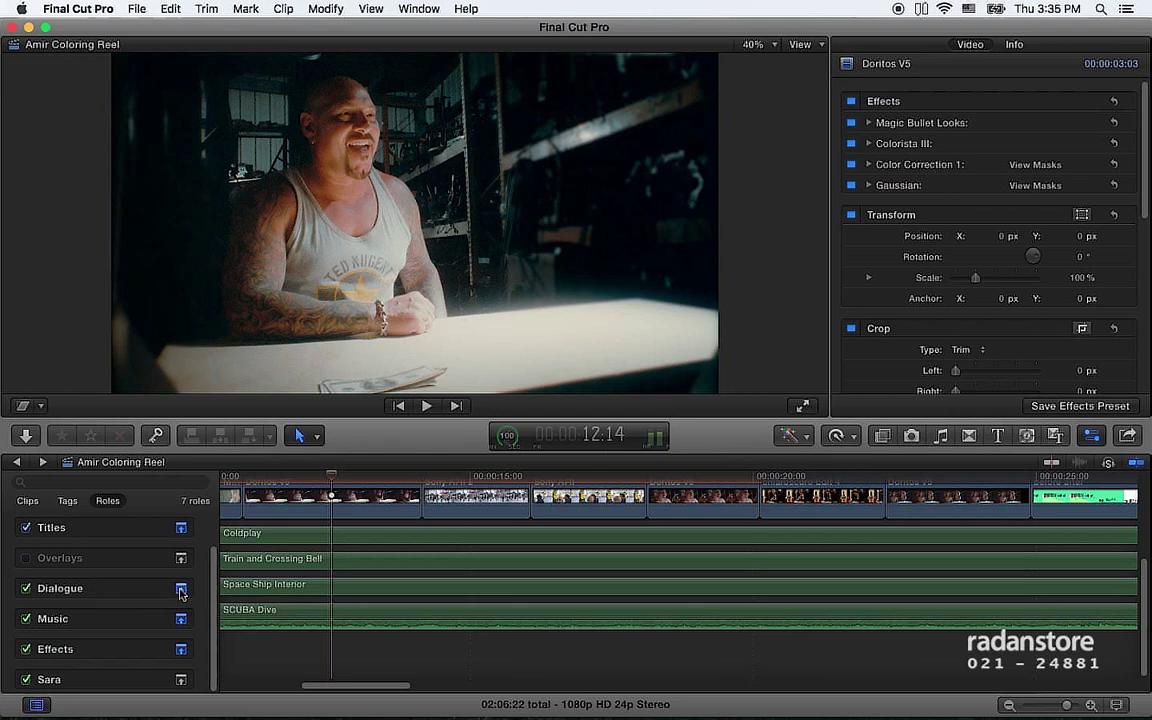
click(181, 589)
click(181, 620)
click(182, 651)
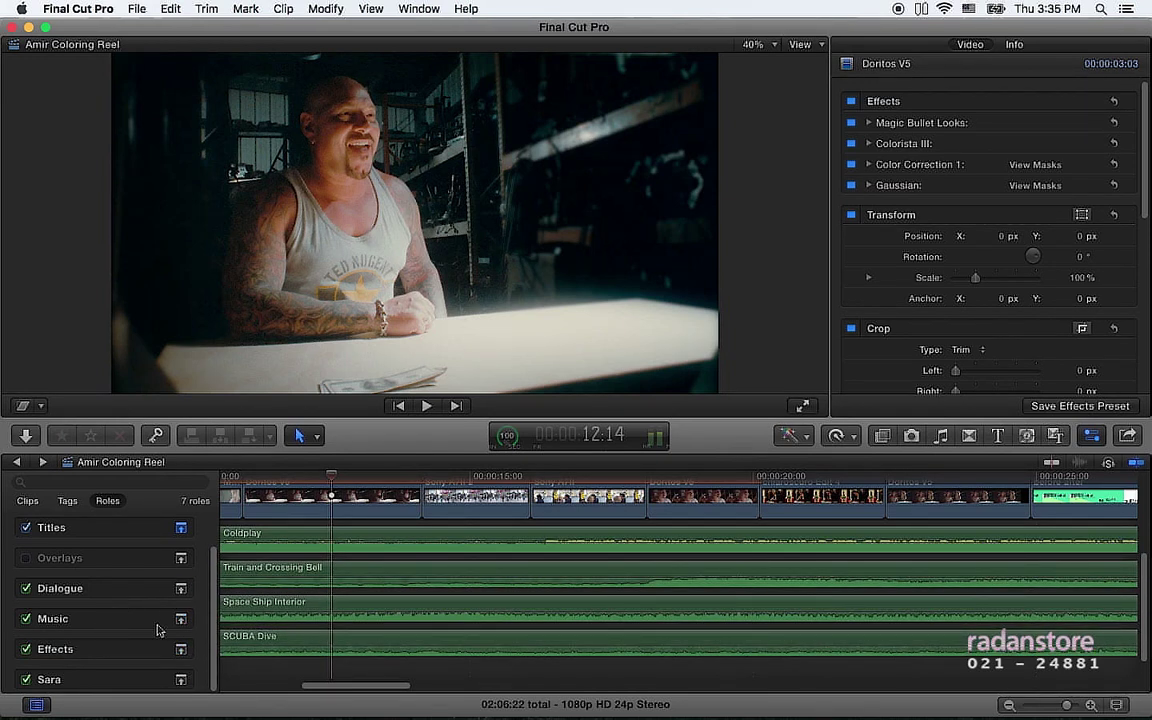
click(181, 620)
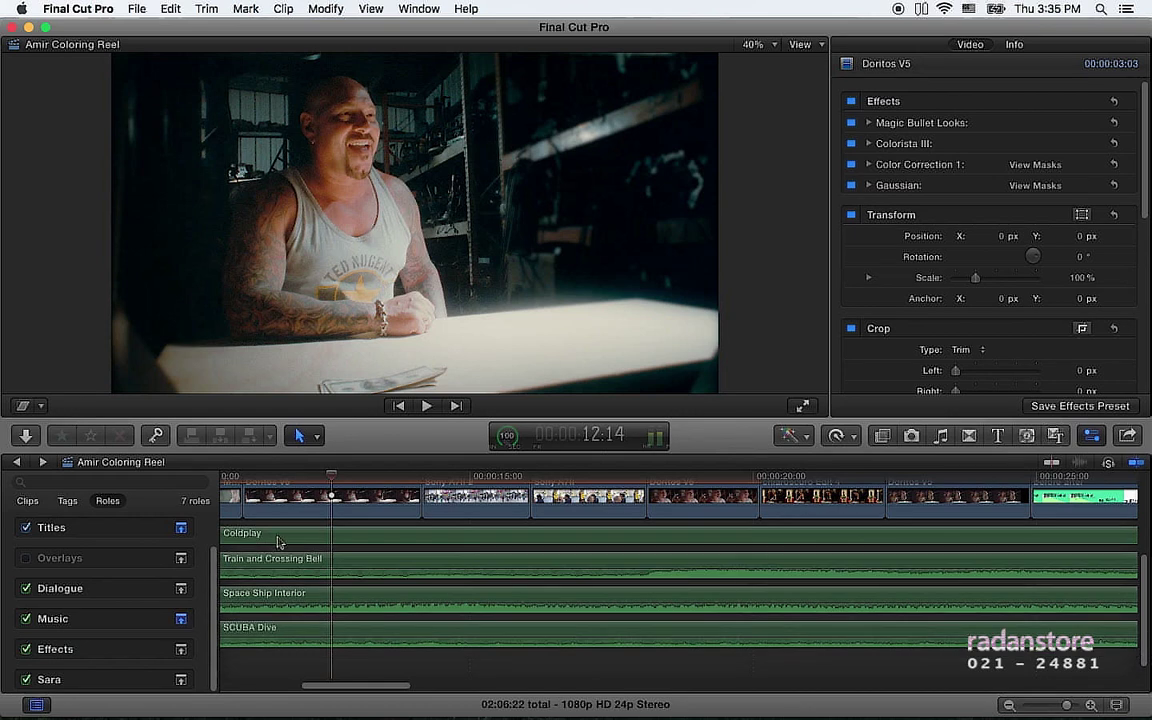